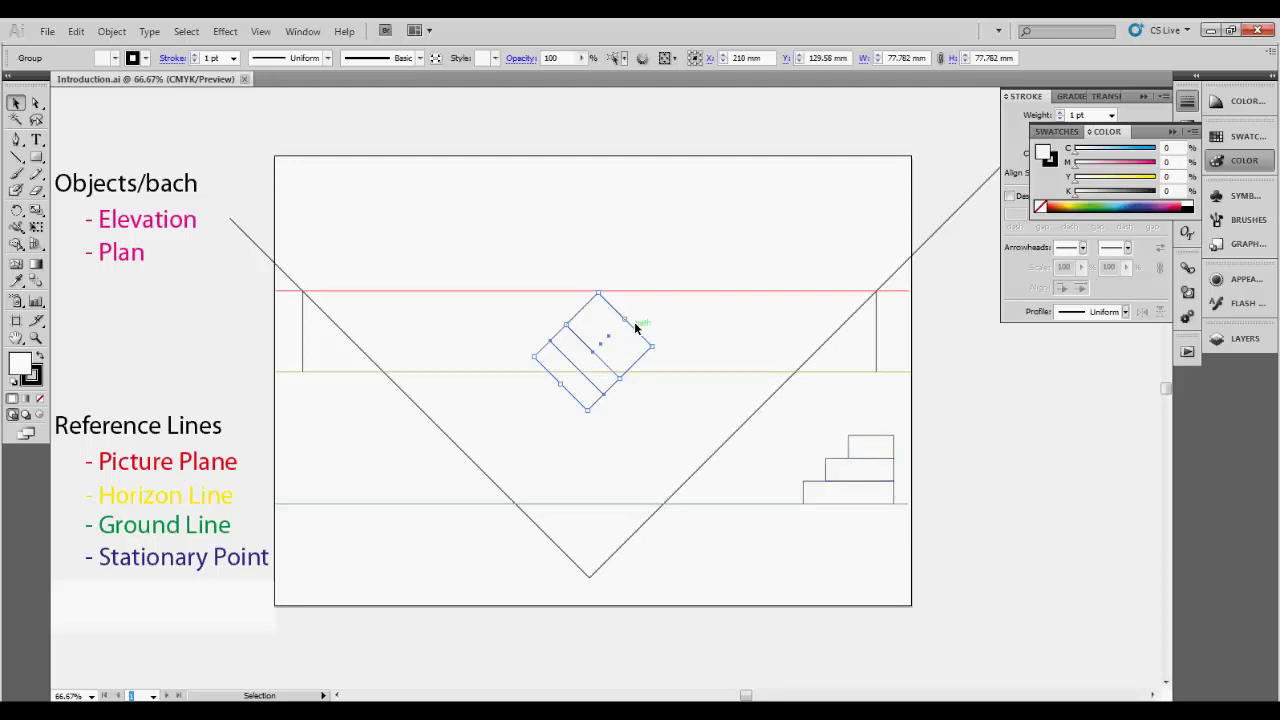
Step: Try the plan group above the red picture plane line, with its lowest corner touching it, and return it to its original place
drag(638, 334, 630, 219)
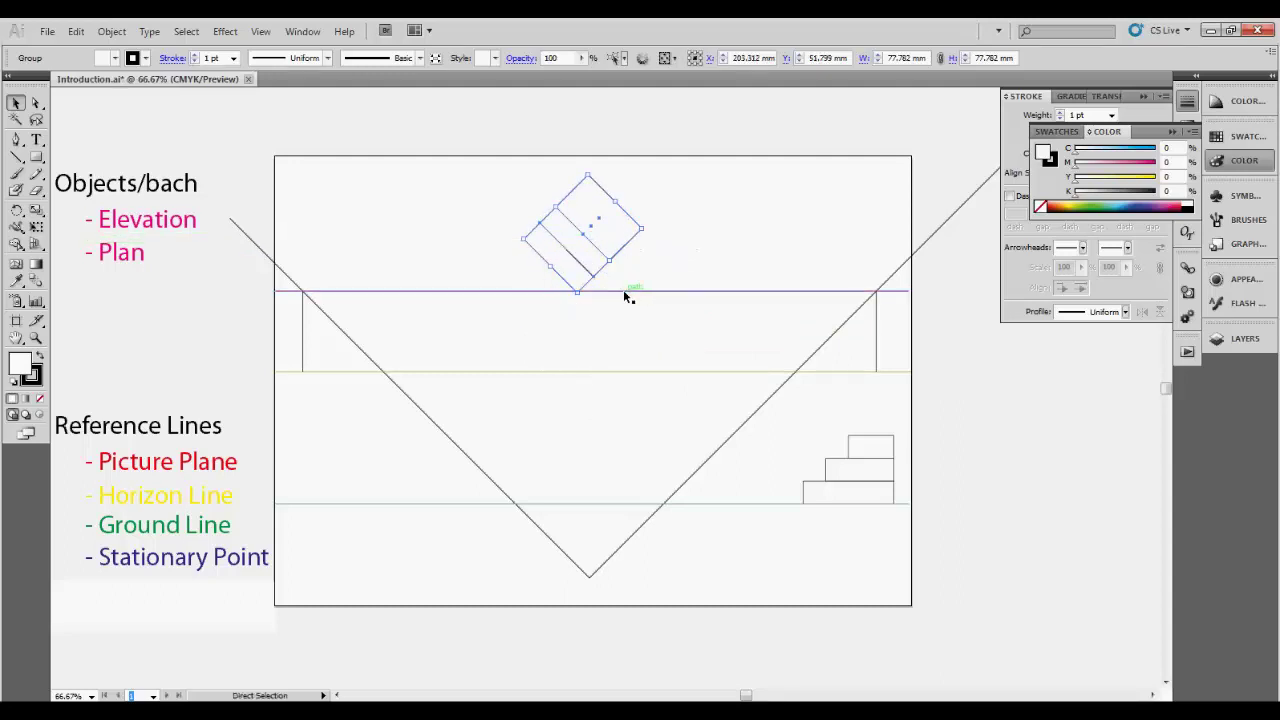
drag(608, 262, 619, 382)
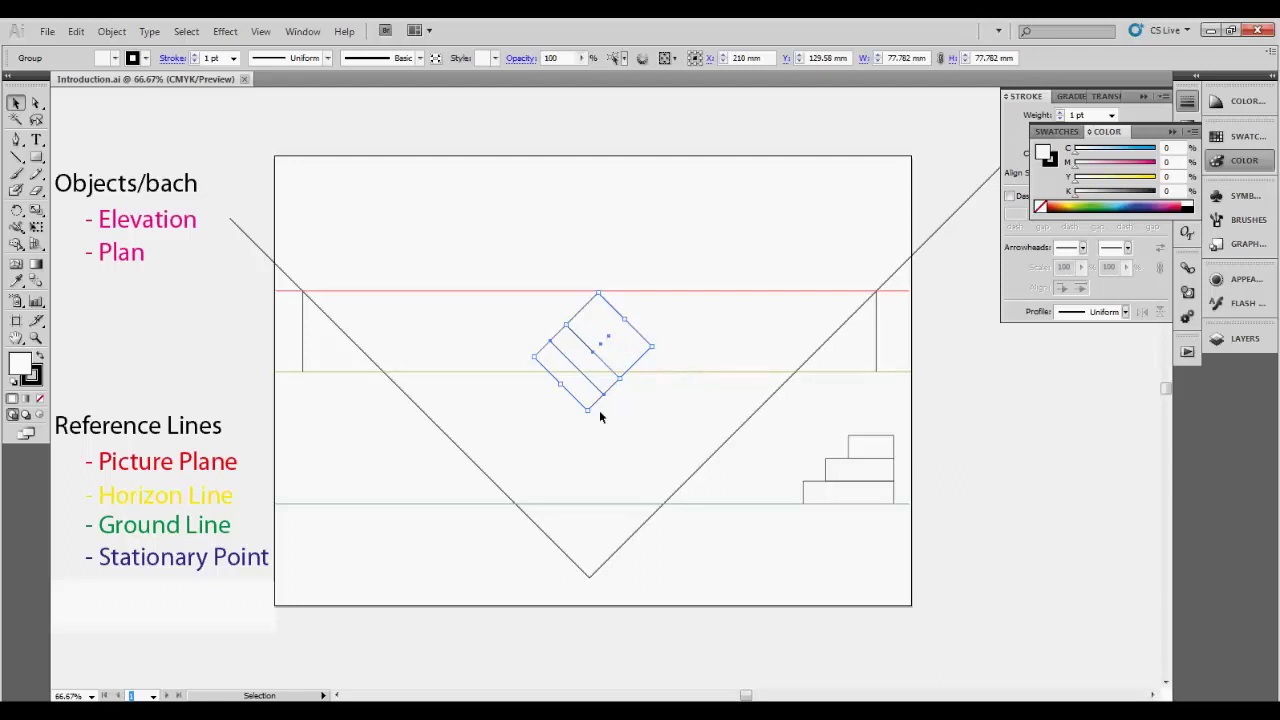
Step: Lower the yellow horizon line to about Y 163 mm and extend both short vertical lines down to meet it
click(748, 376)
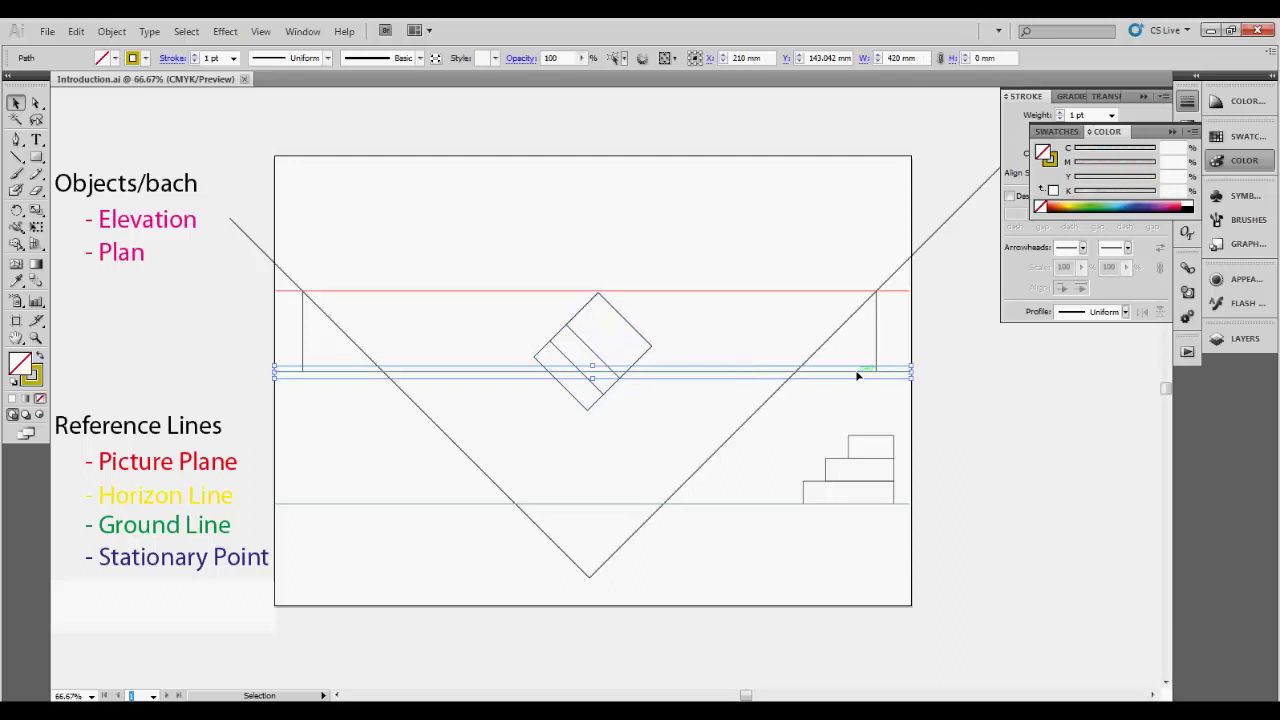
drag(859, 385, 859, 418)
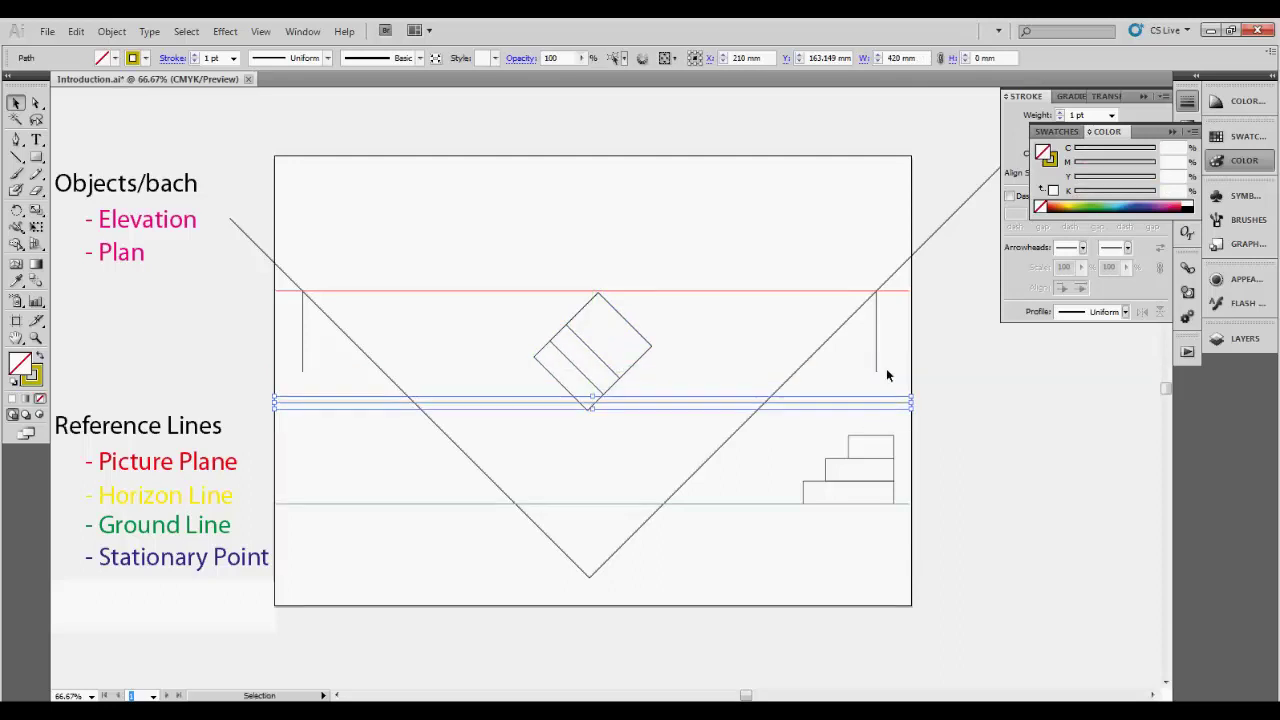
click(877, 366)
drag(876, 362, 876, 403)
click(302, 371)
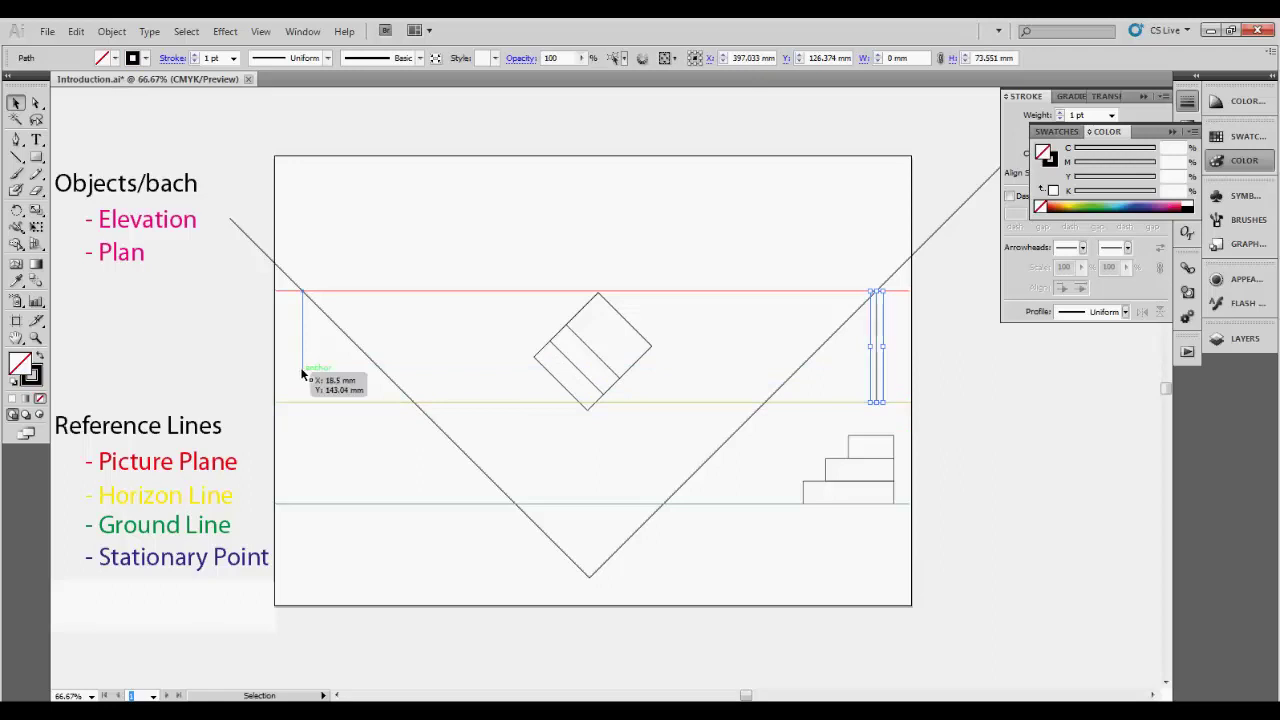
drag(302, 371, 302, 402)
click(868, 572)
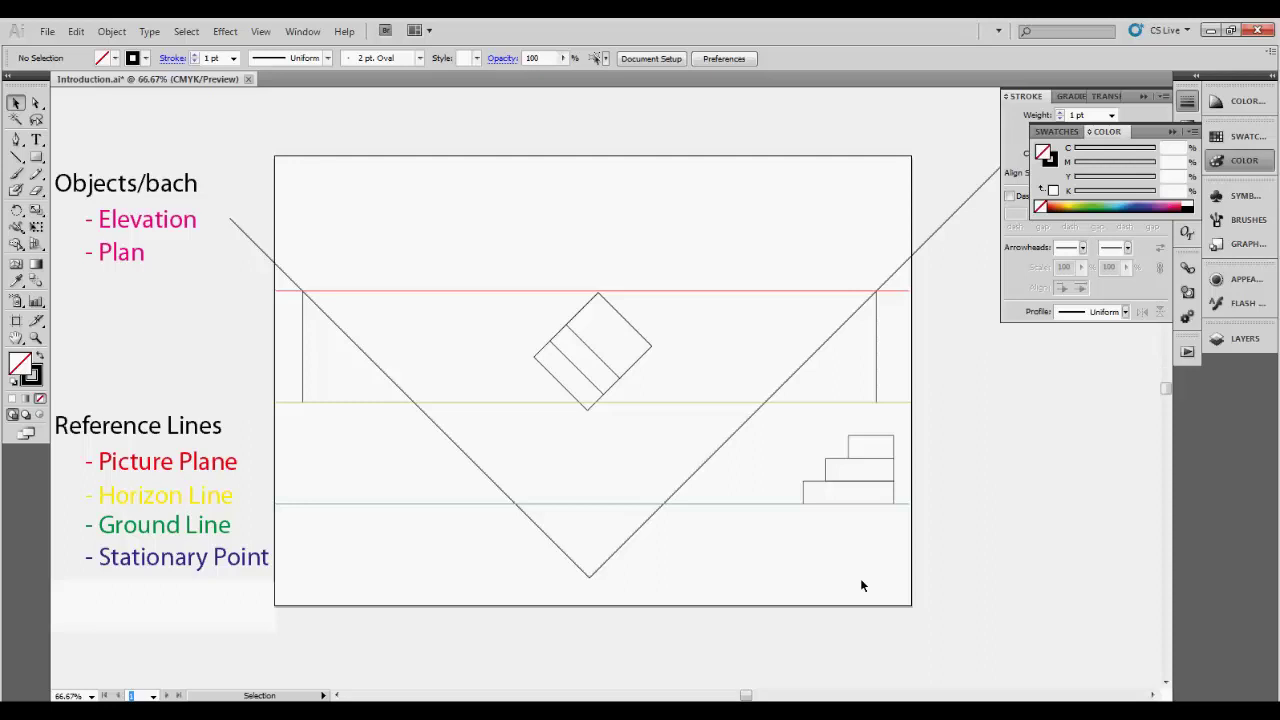
Step: Create a new layer above Layer 1 and name it Labels
click(1240, 343)
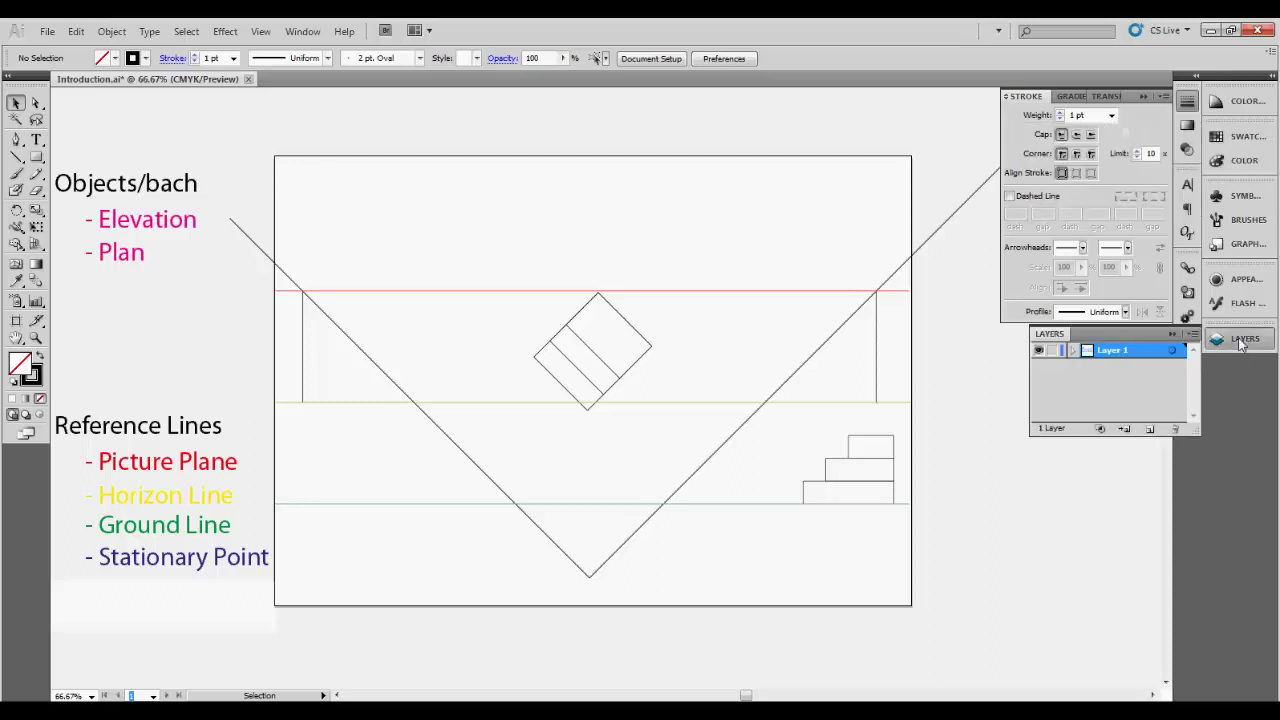
click(304, 32)
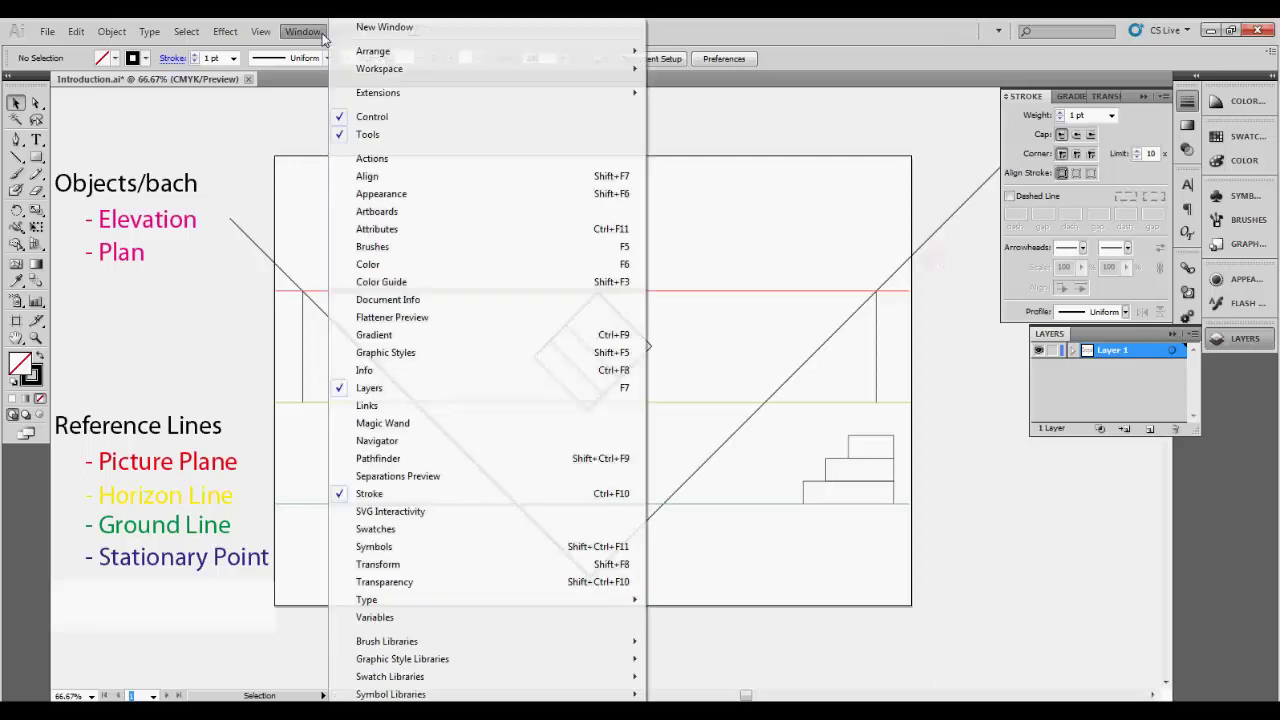
click(598, 396)
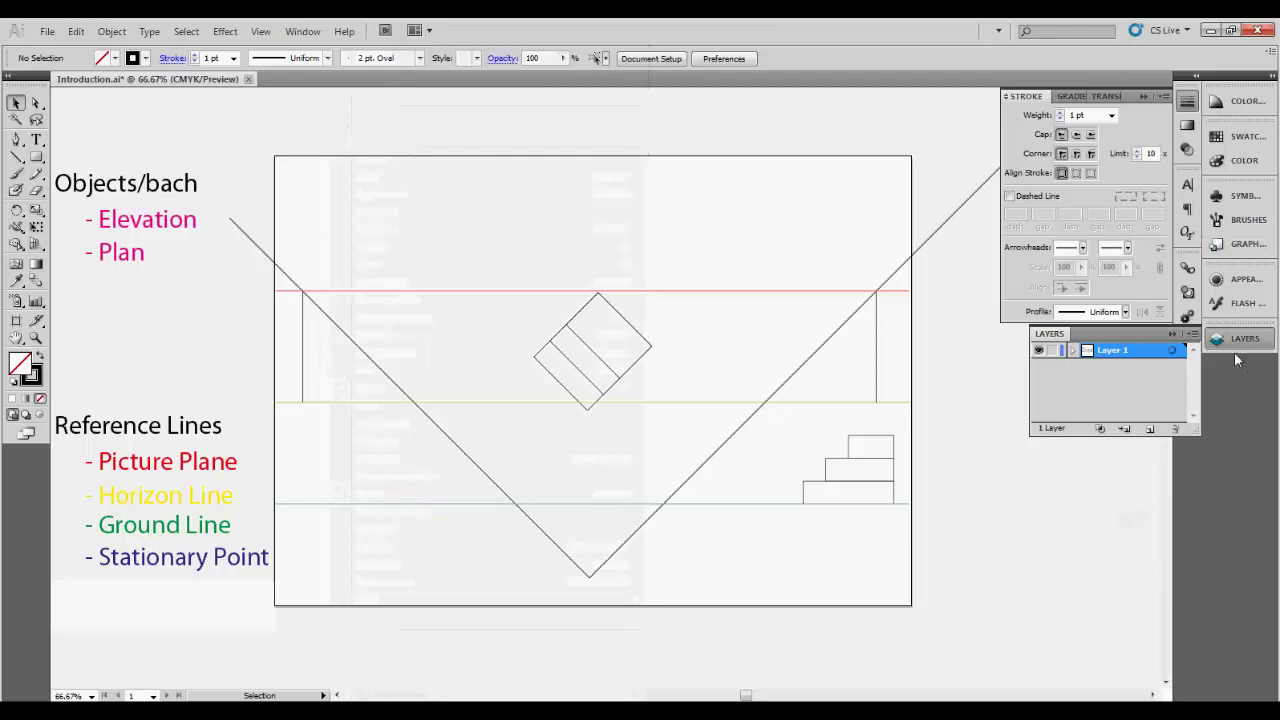
click(1152, 432)
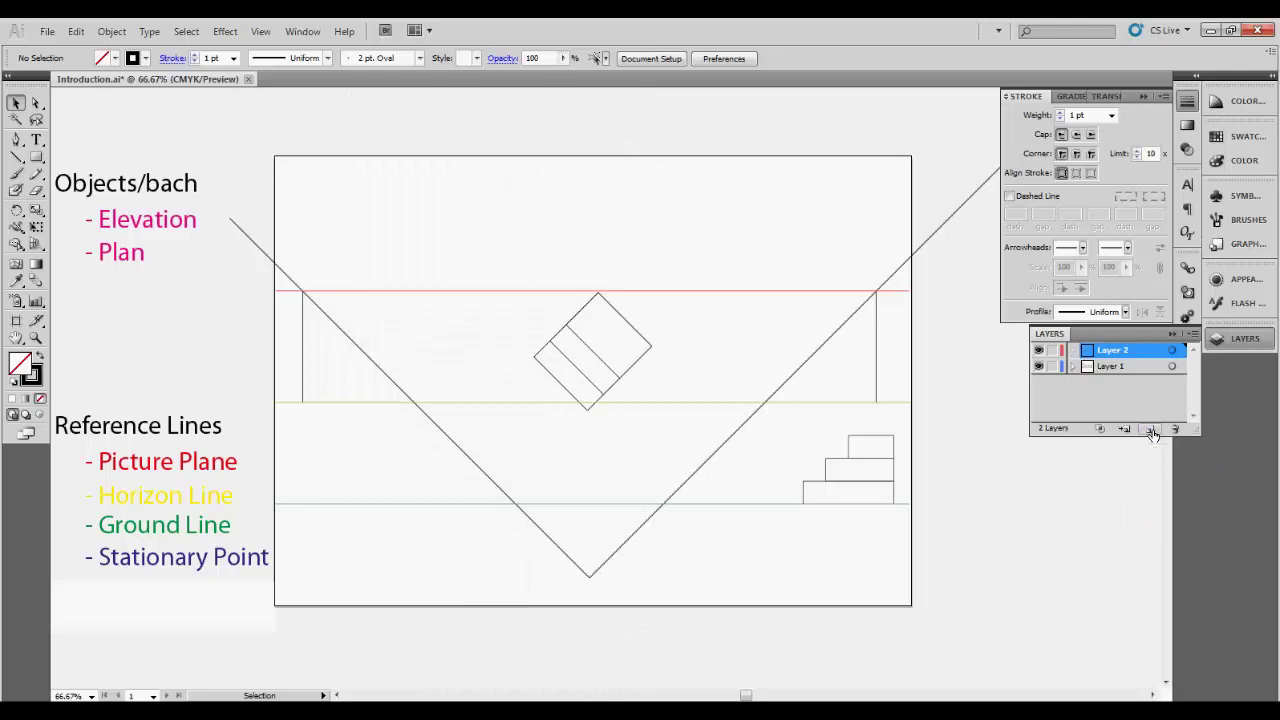
double_click(1121, 355)
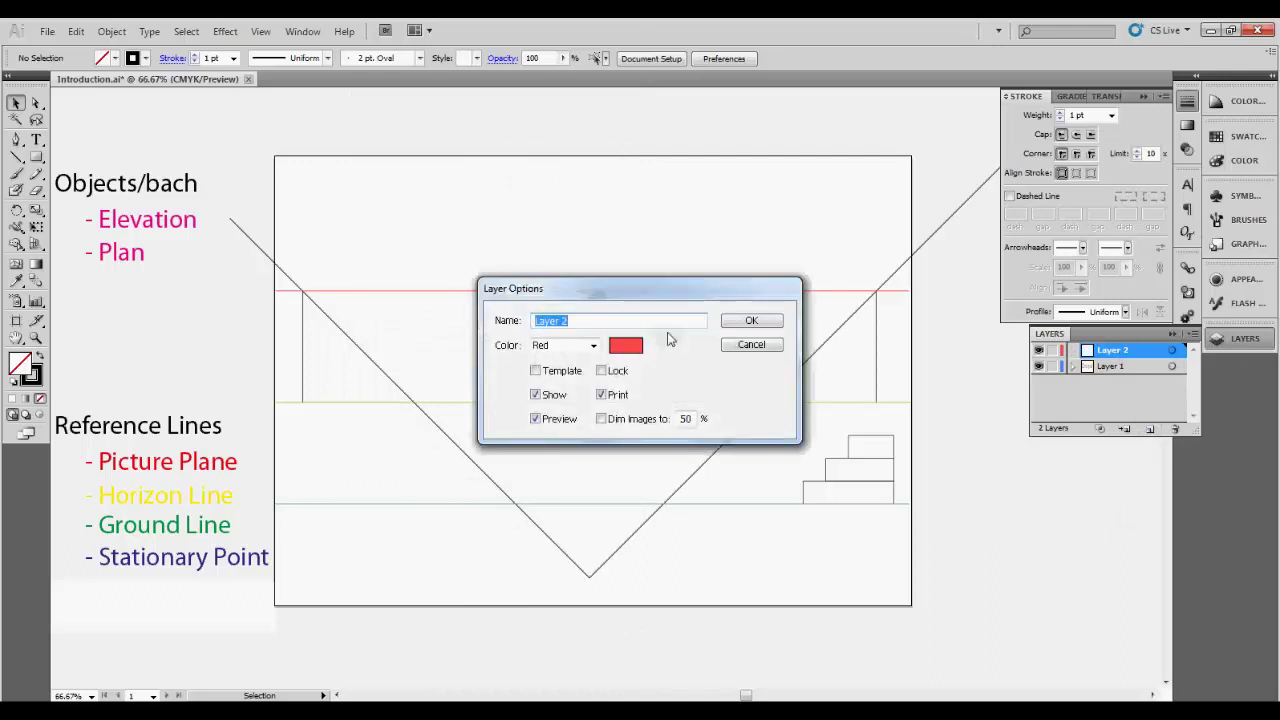
text(Labels)
click(772, 320)
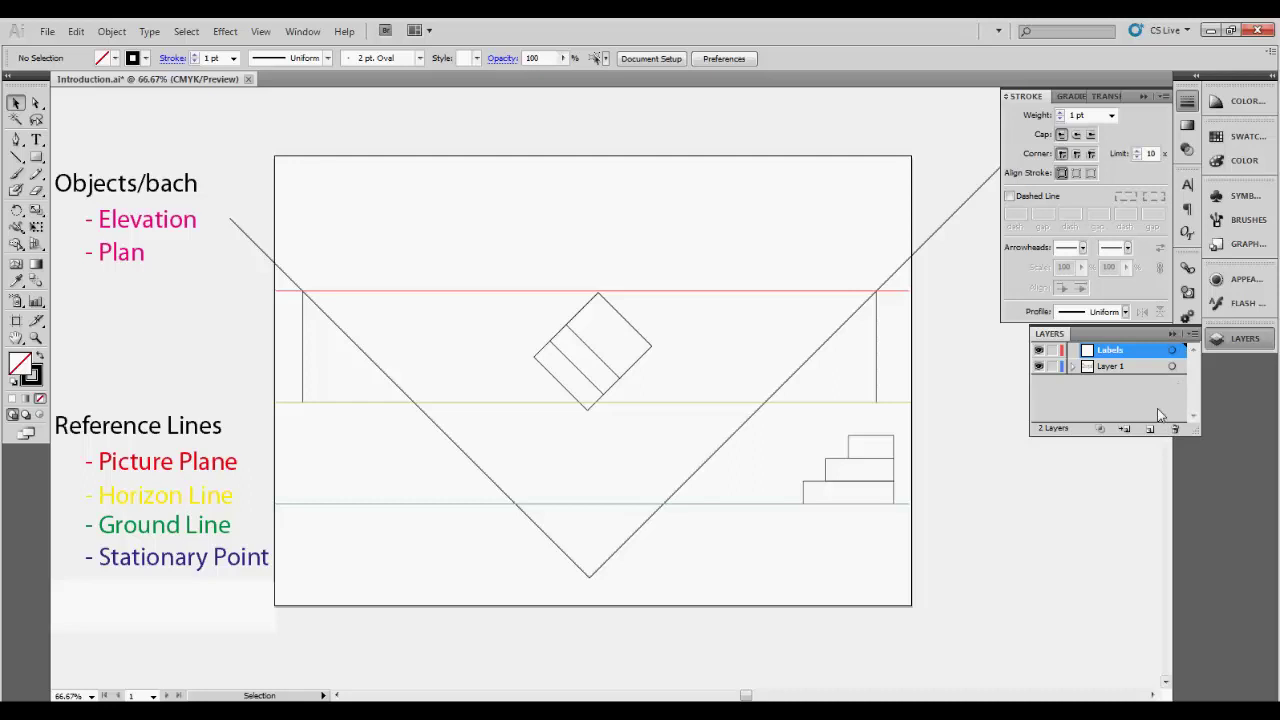
Step: Switch between the Labels layer and Layer 1, leaving Layer 1 active for drawing
click(1136, 372)
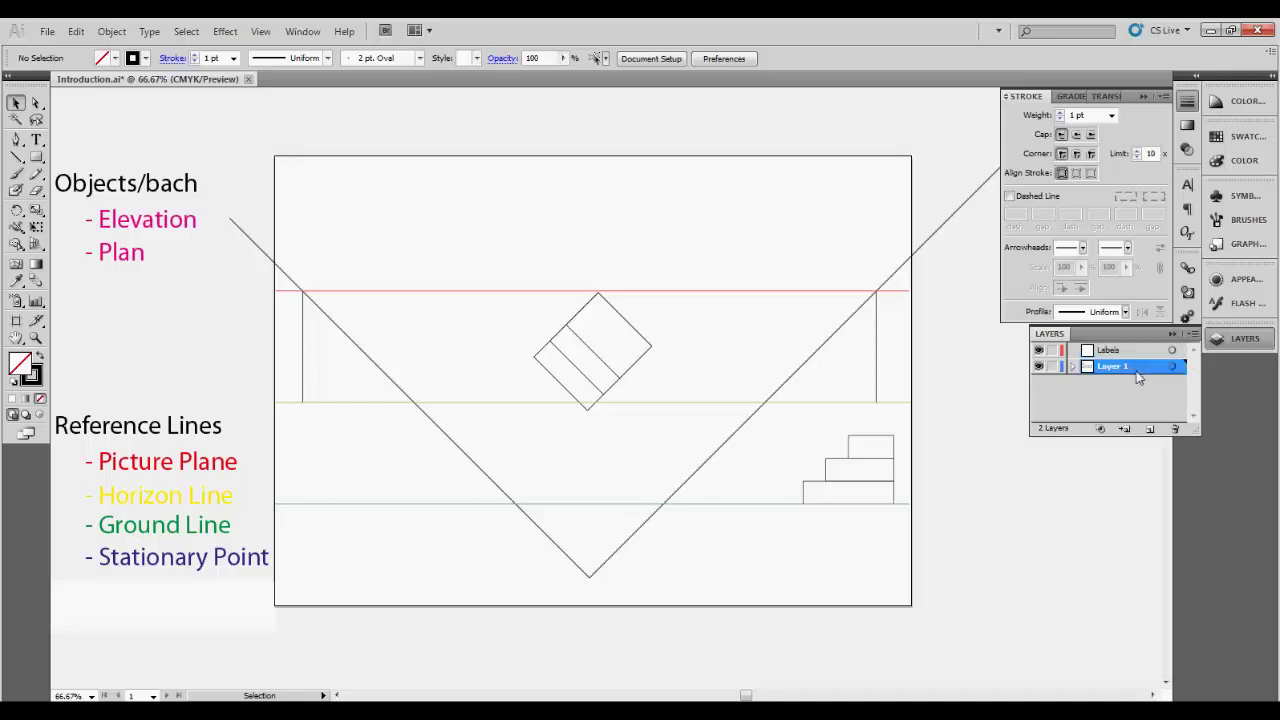
click(1131, 359)
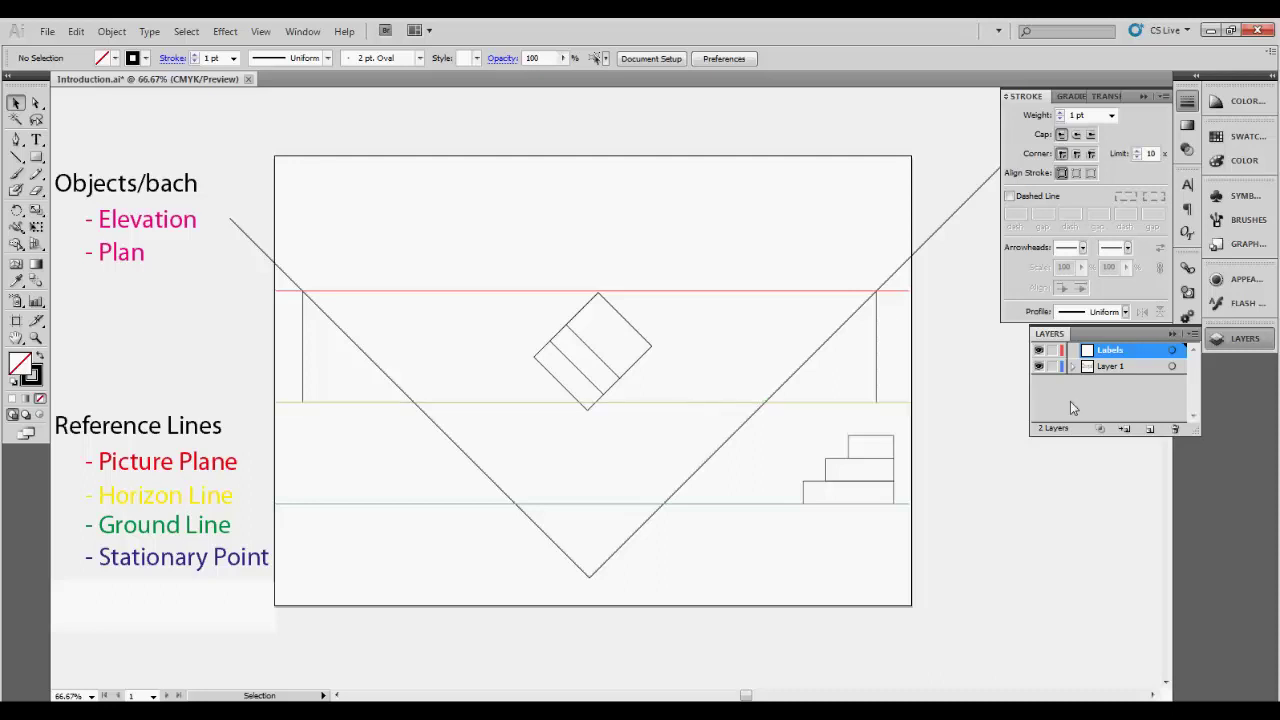
click(1113, 368)
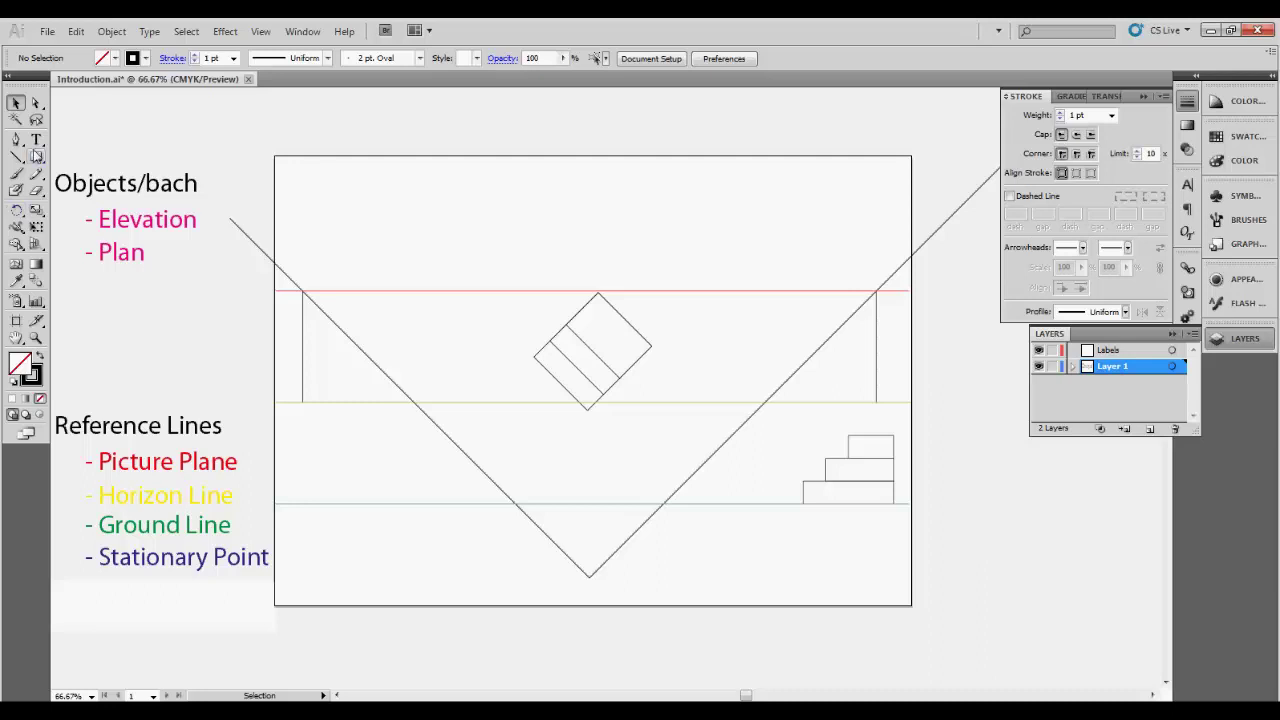
Step: Add a text frame about 92 by 34 mm in the artboard's upper area with the text PICTURE PLANE in capitals
key(t)
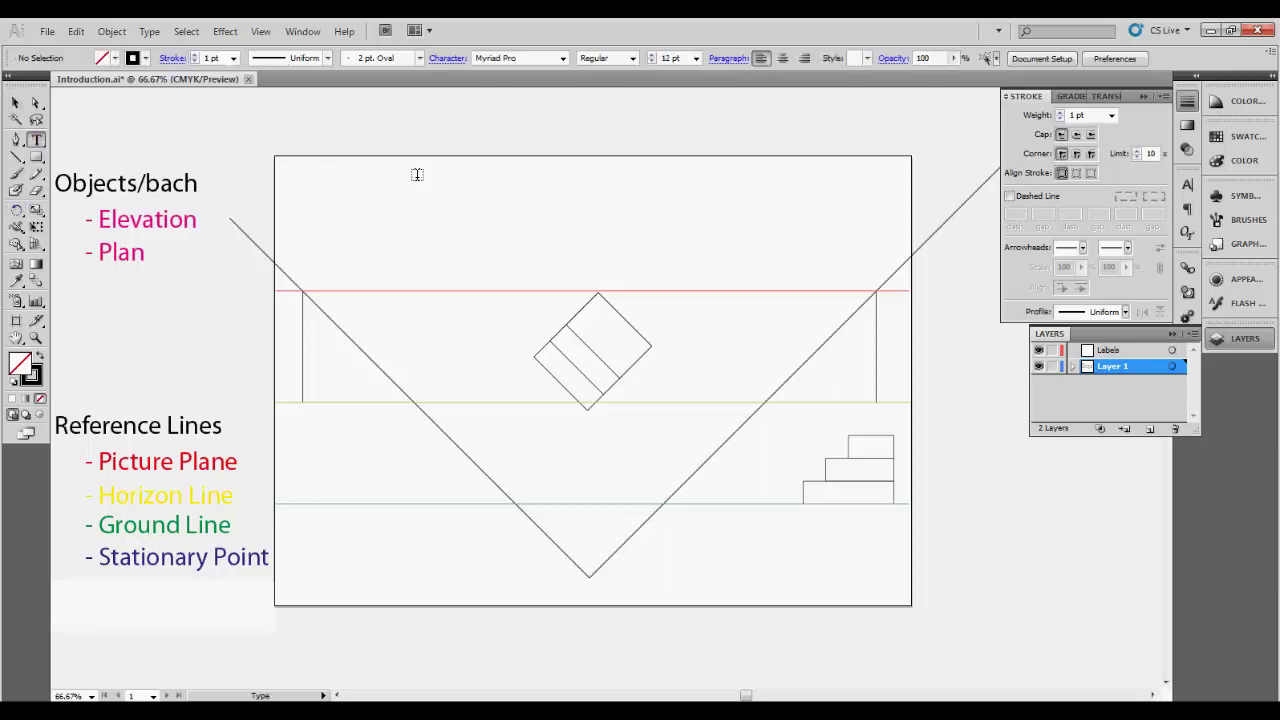
drag(417, 177, 556, 236)
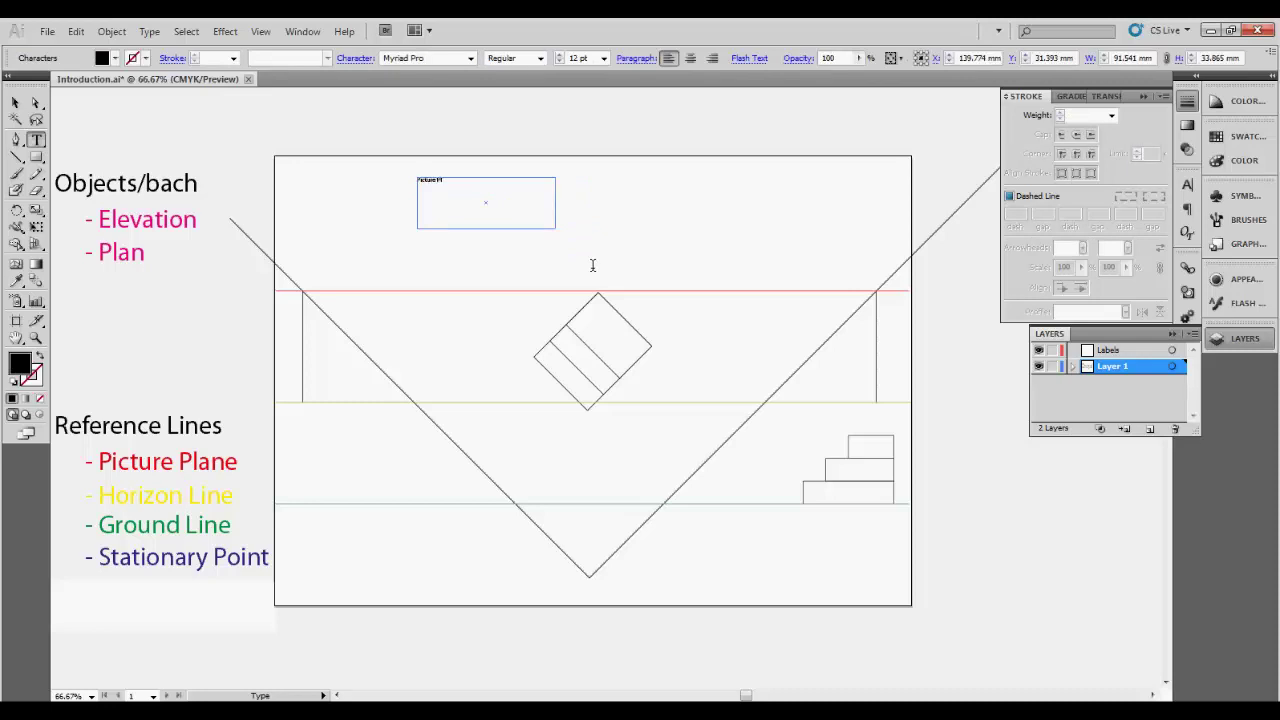
key(ctrl+a)
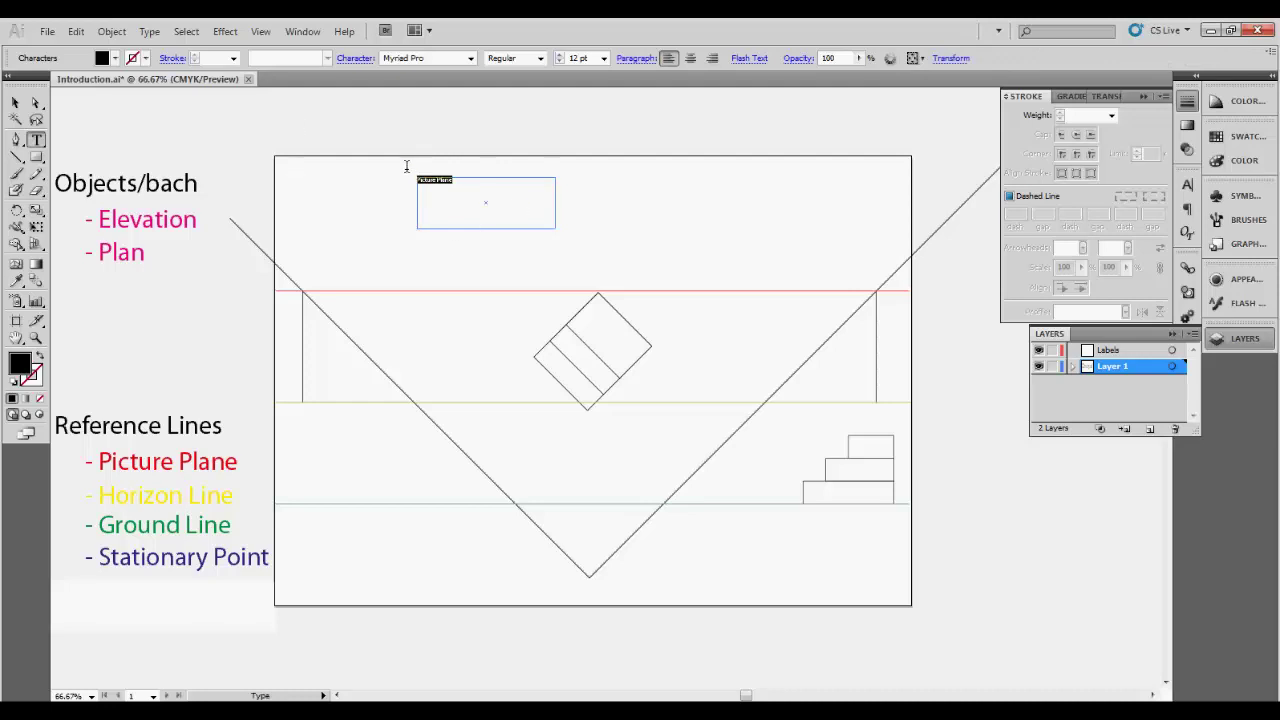
key(BackSpace)
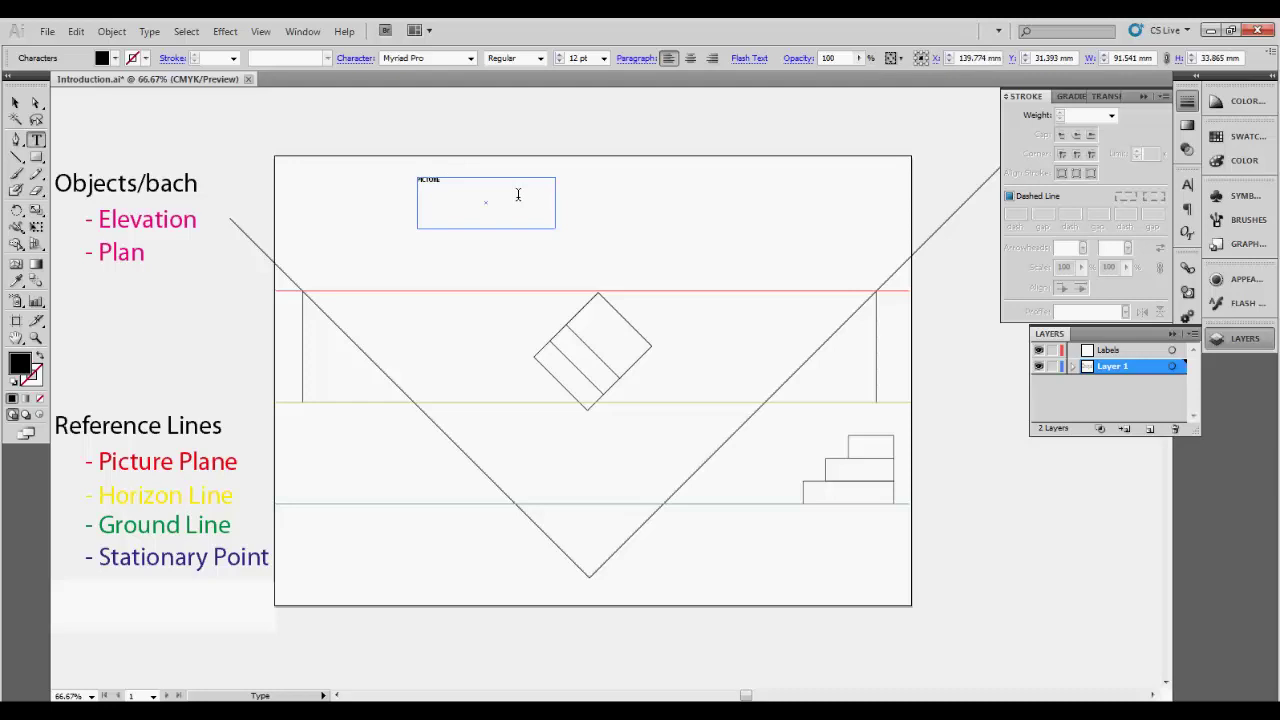
key(BackSpace)
key(BackSpace)
key(BackSpace)
Step: Set the PICTURE PLANE label to 24 pt, and fit its frame to the text just above the red line's right end
key(ctrl+a)
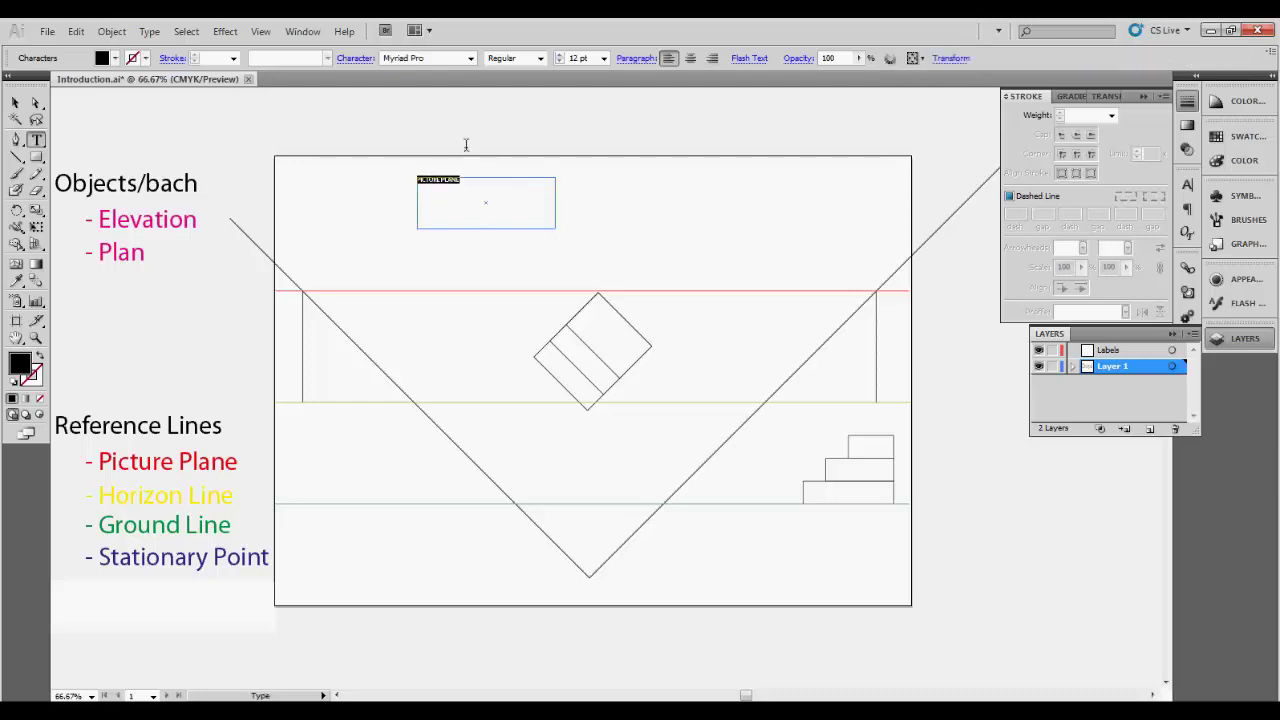
click(604, 60)
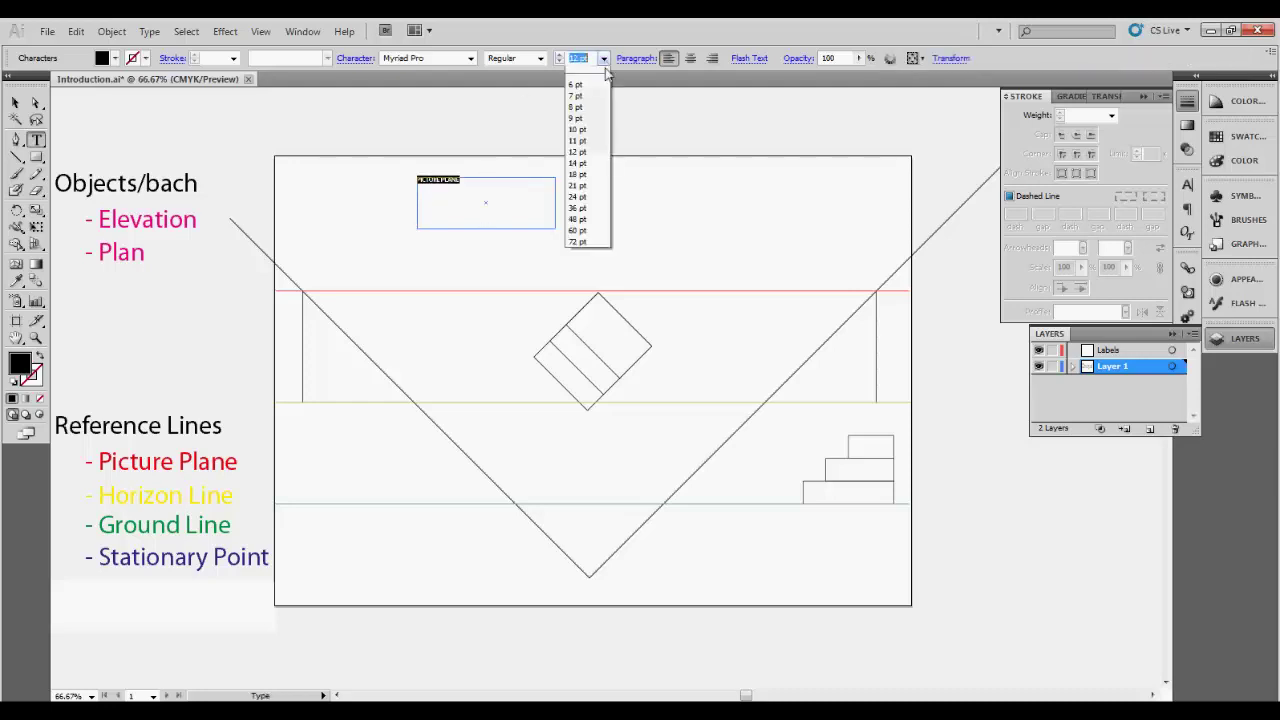
click(580, 207)
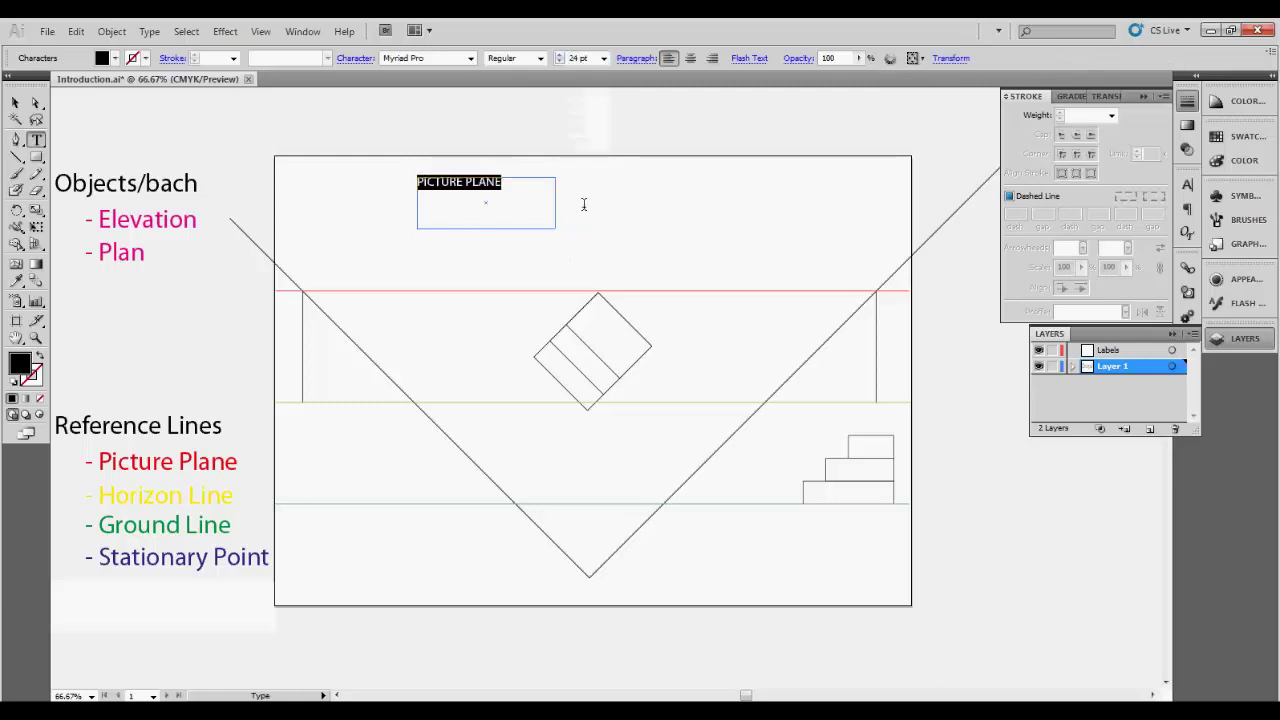
click(15, 102)
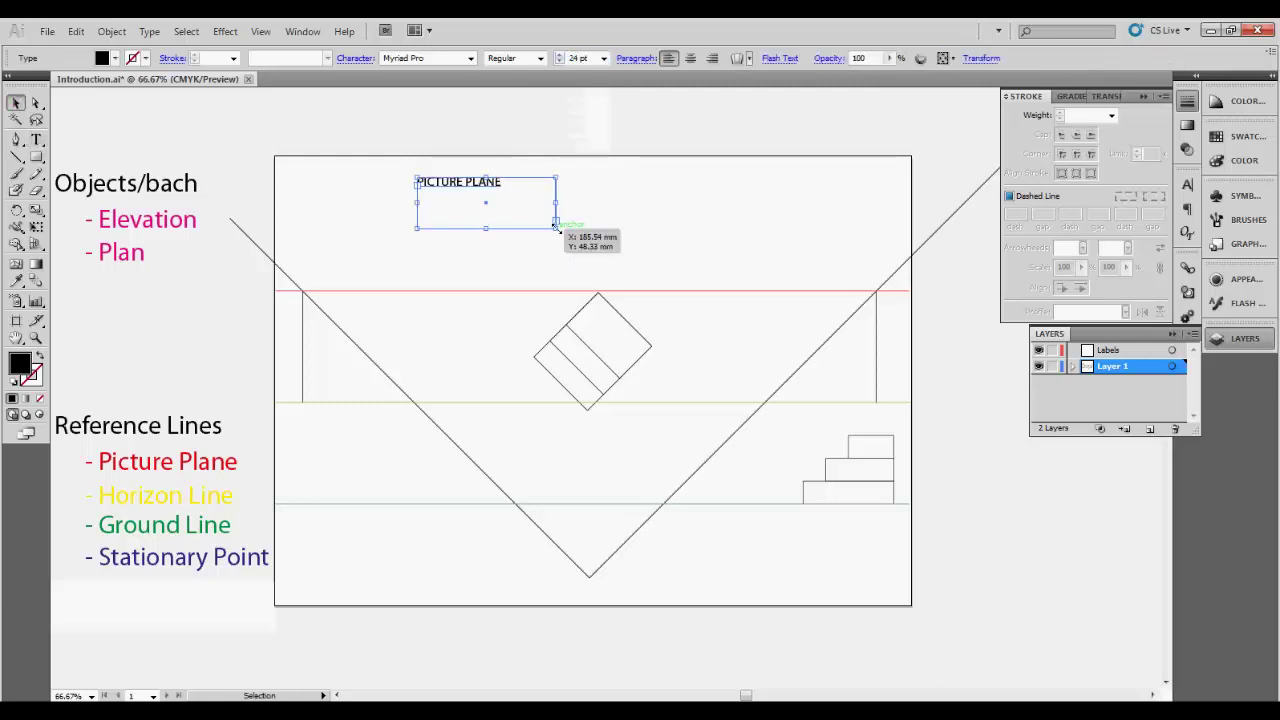
drag(555, 227, 866, 275)
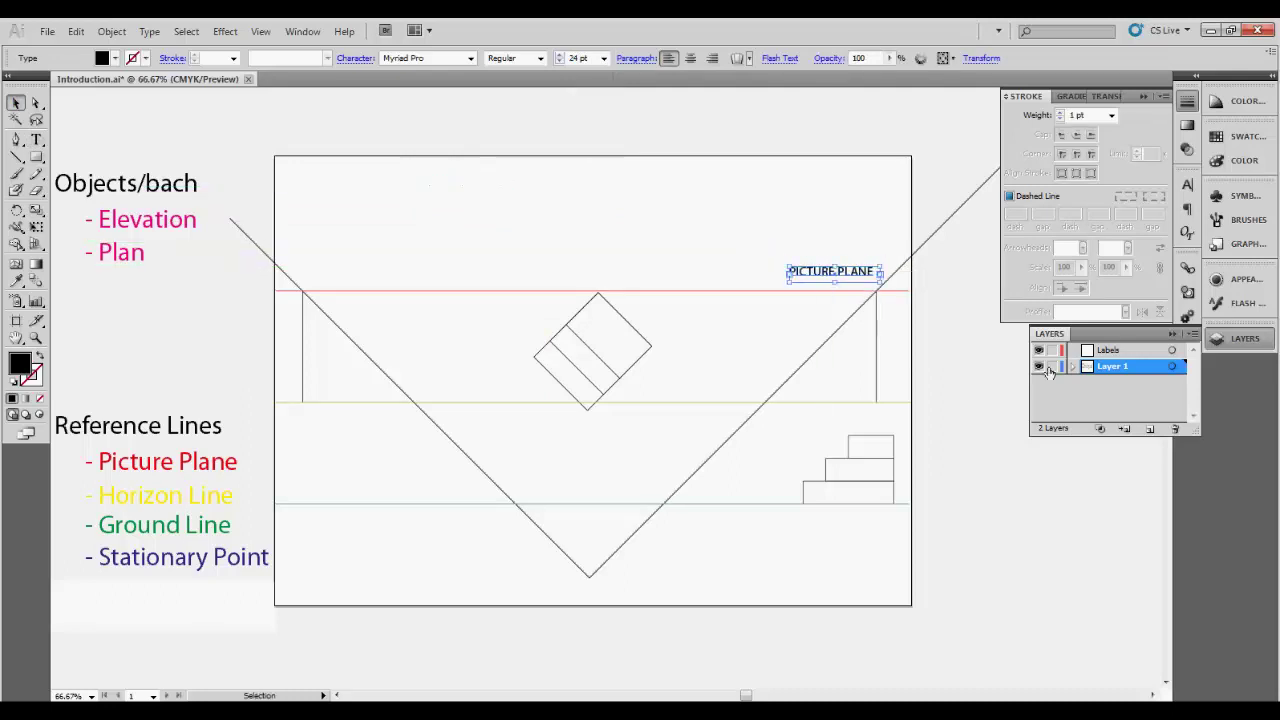
Step: Shorten the picture plane label to PP, and shrink and reposition its frame directly above the red line near the right vertical
click(847, 288)
click(851, 277)
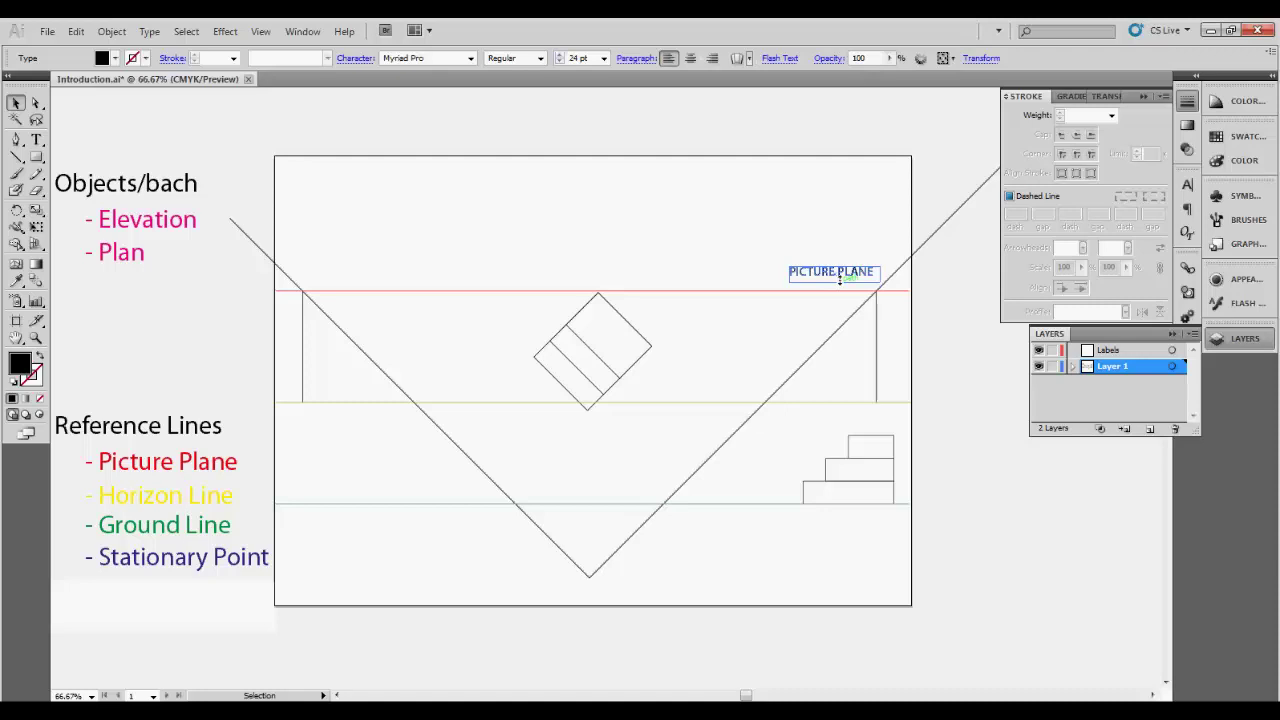
double_click(840, 278)
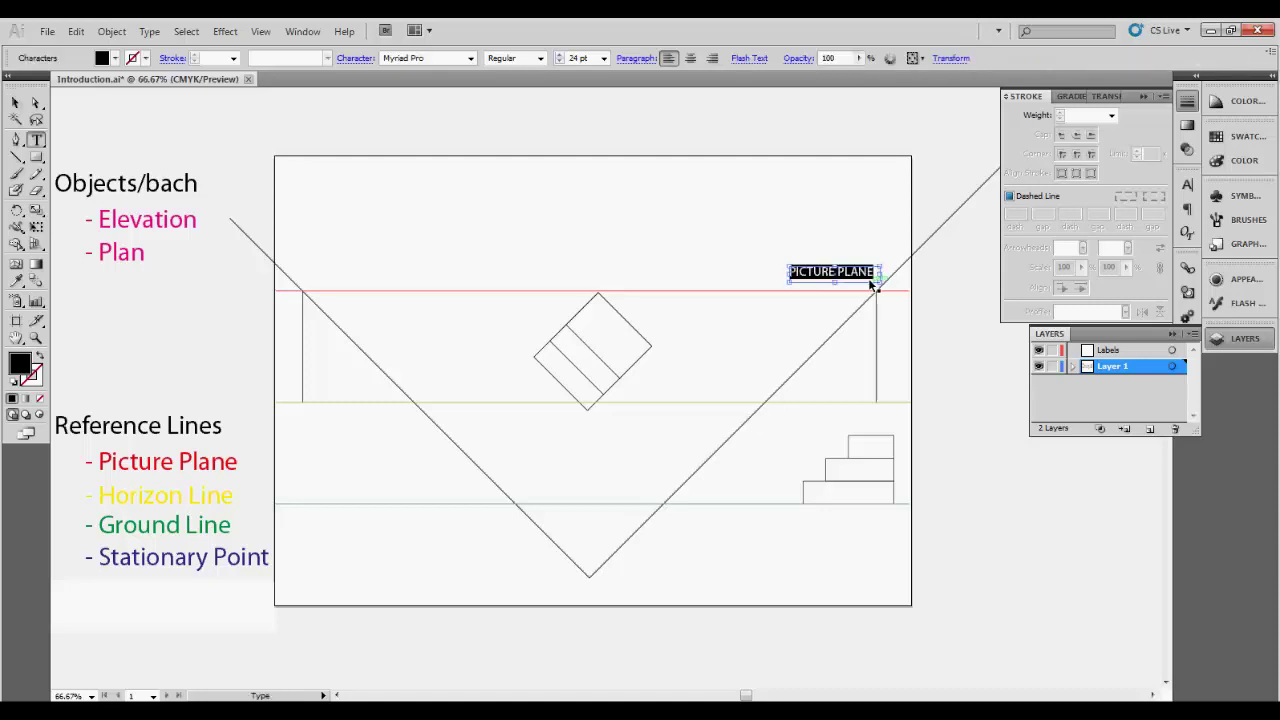
key(ctrl+a)
text(P)
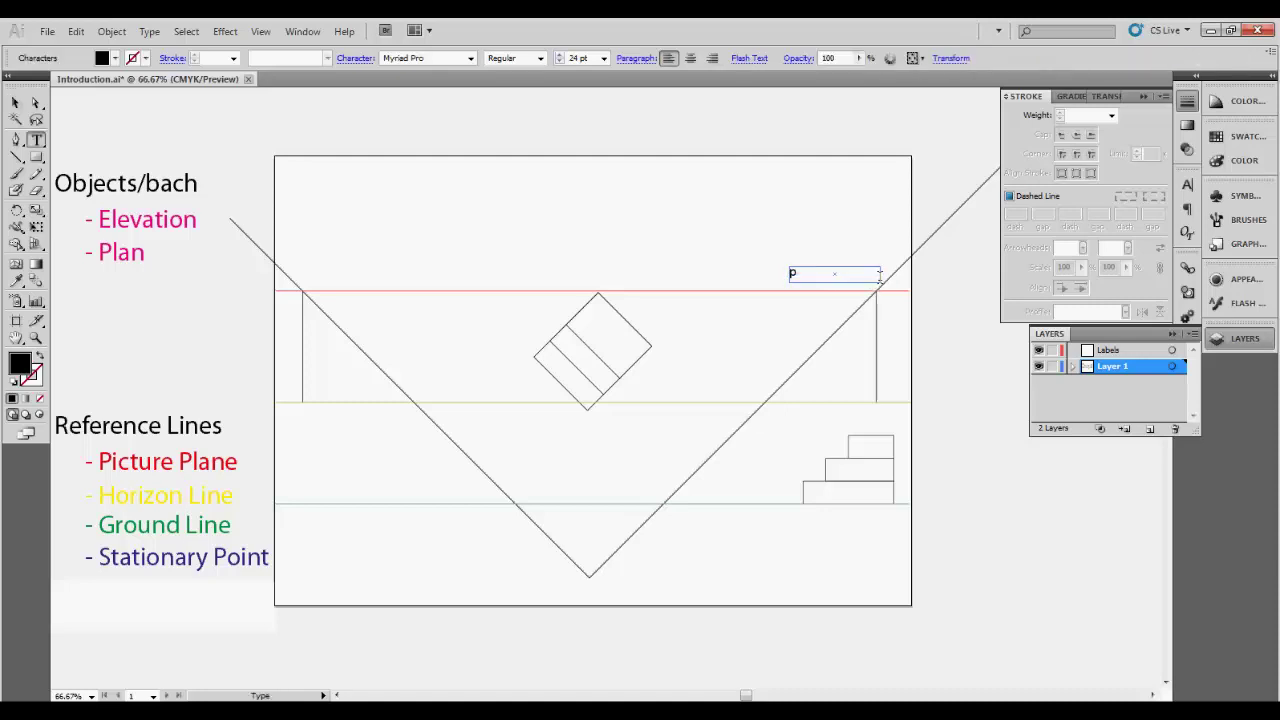
text(P)
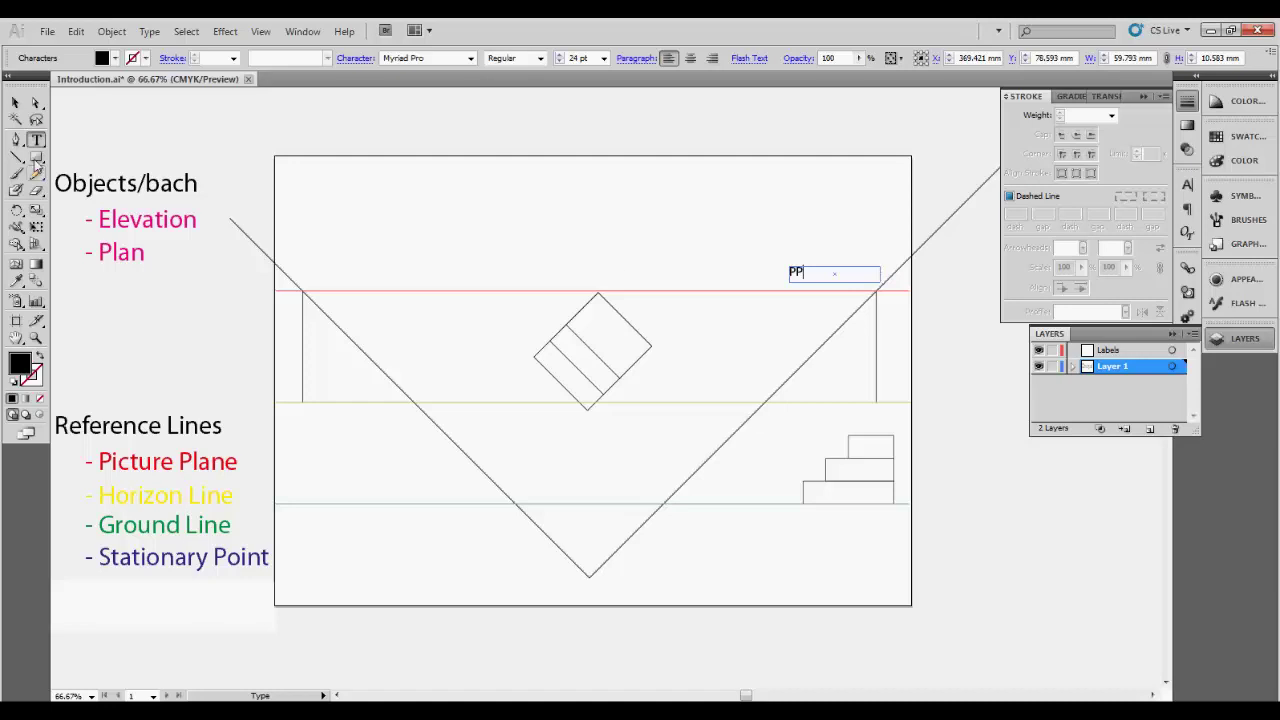
click(15, 102)
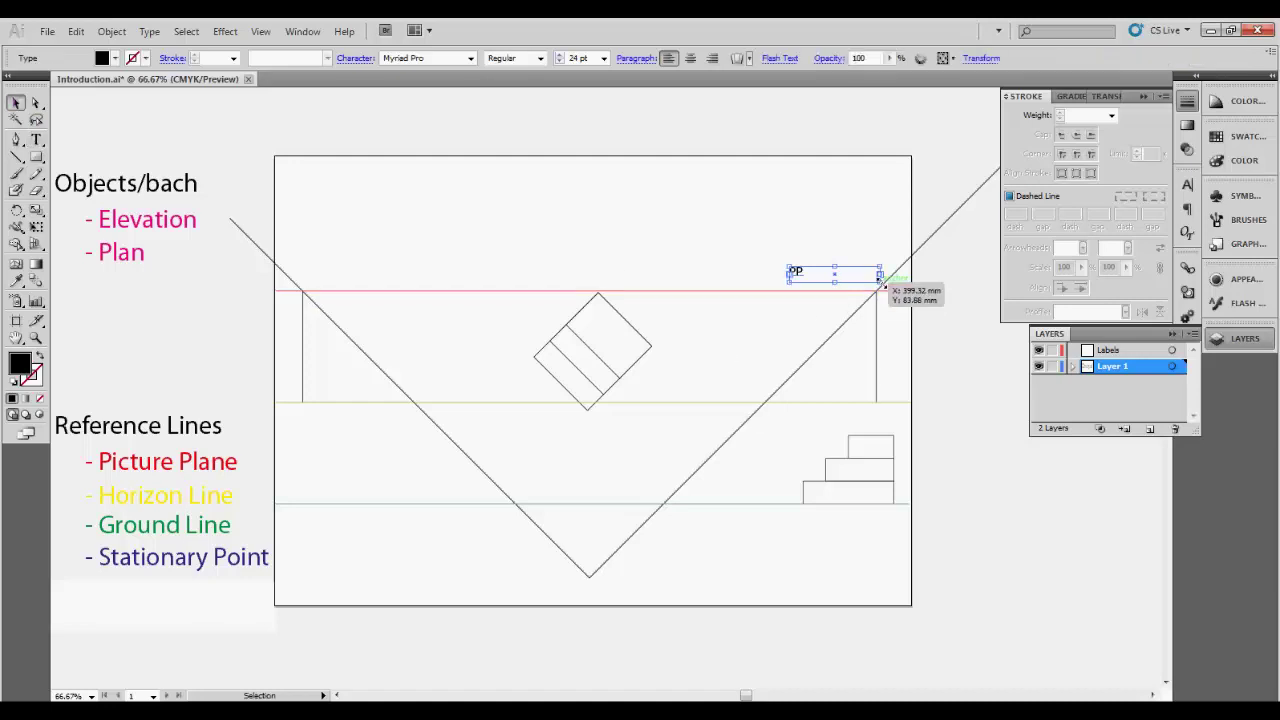
mouse_move(880, 281)
mouse_down()
mouse_move(798, 272)
mouse_move(859, 284)
mouse_up()
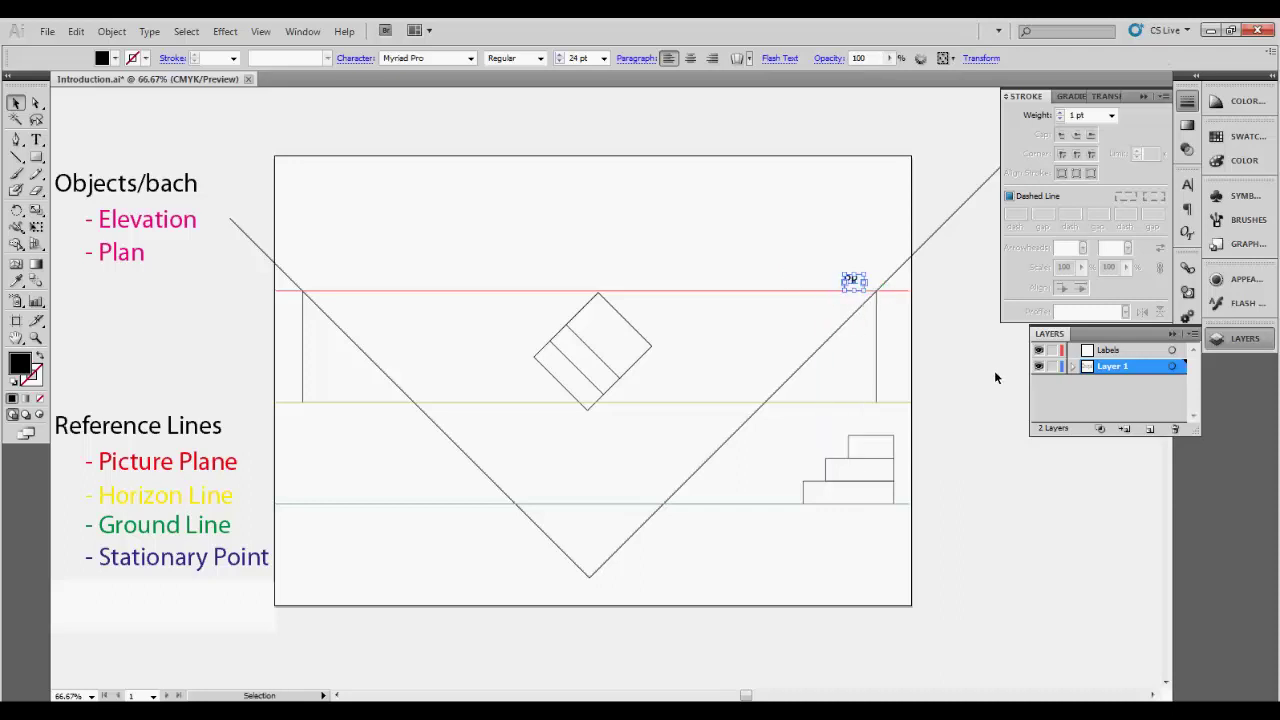
Step: Select the PP label and make Labels the active layer
click(995, 377)
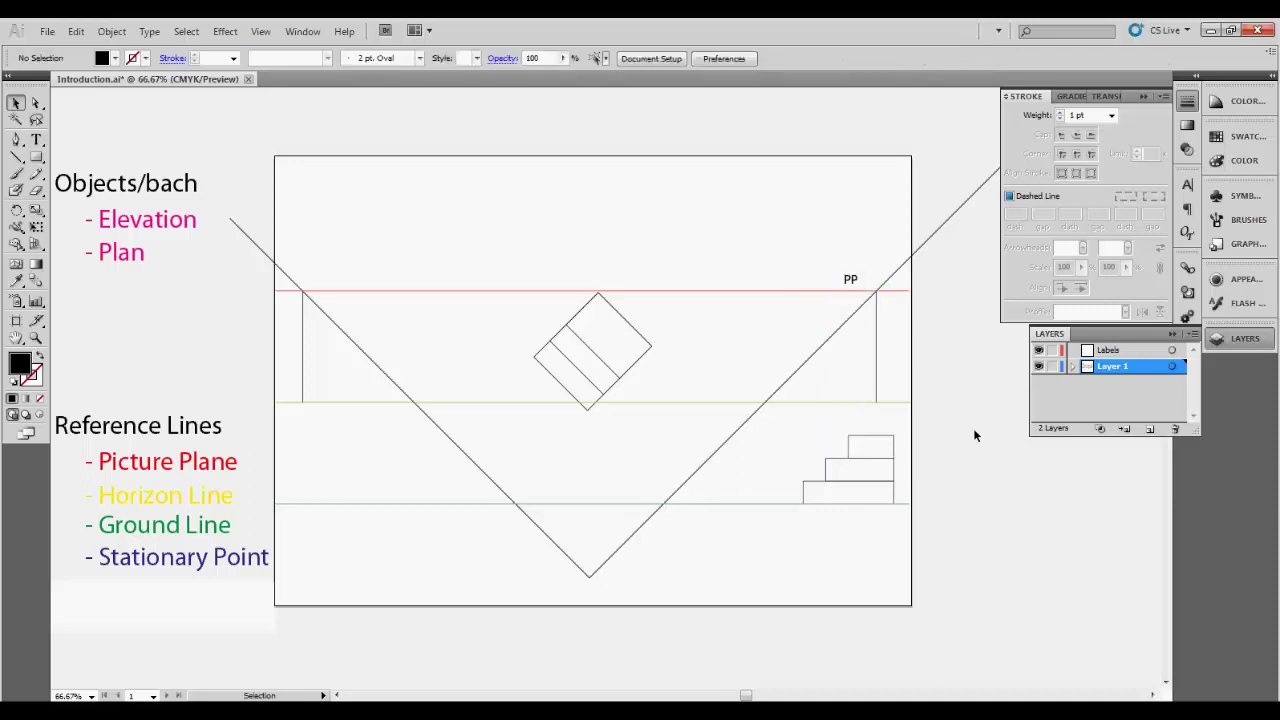
click(850, 280)
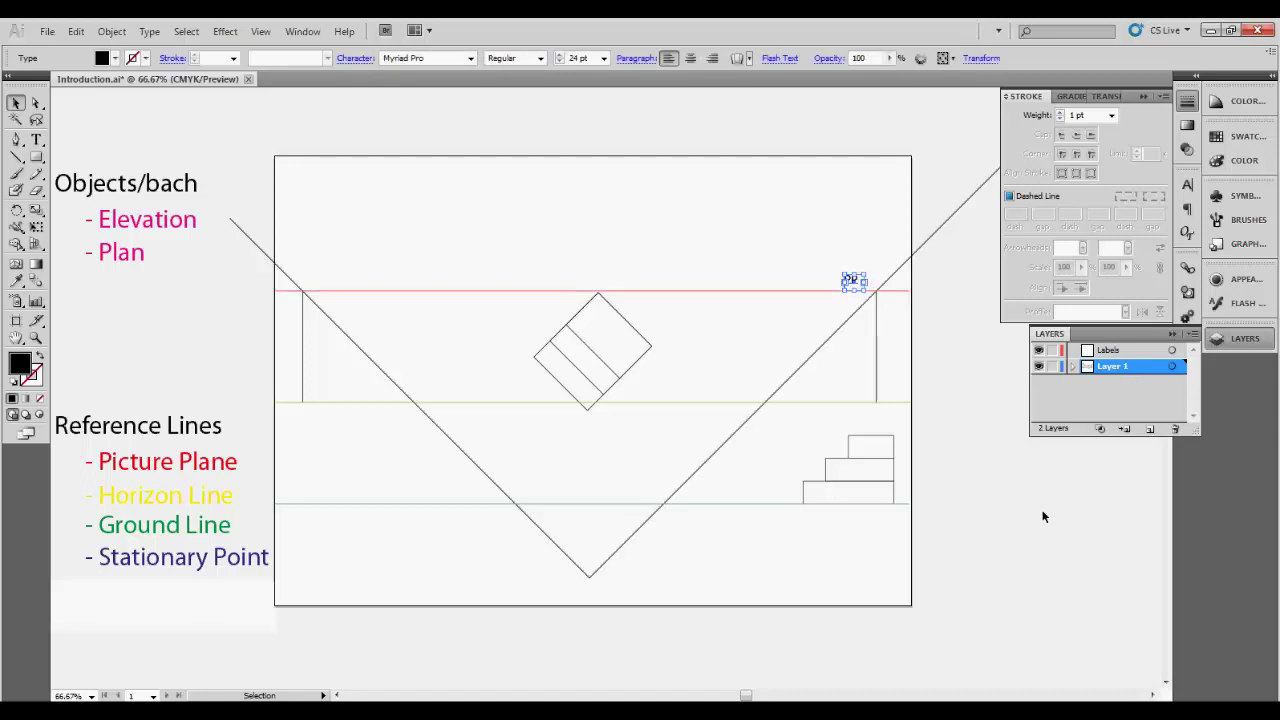
click(794, 256)
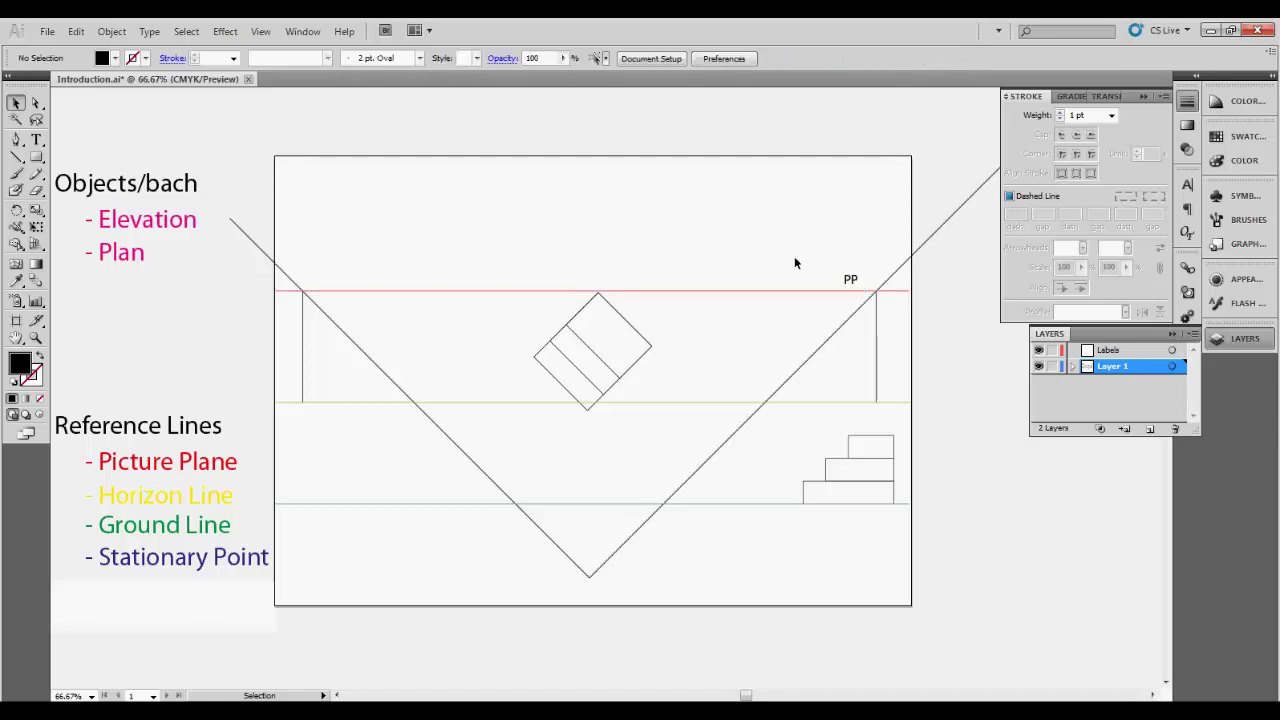
click(852, 280)
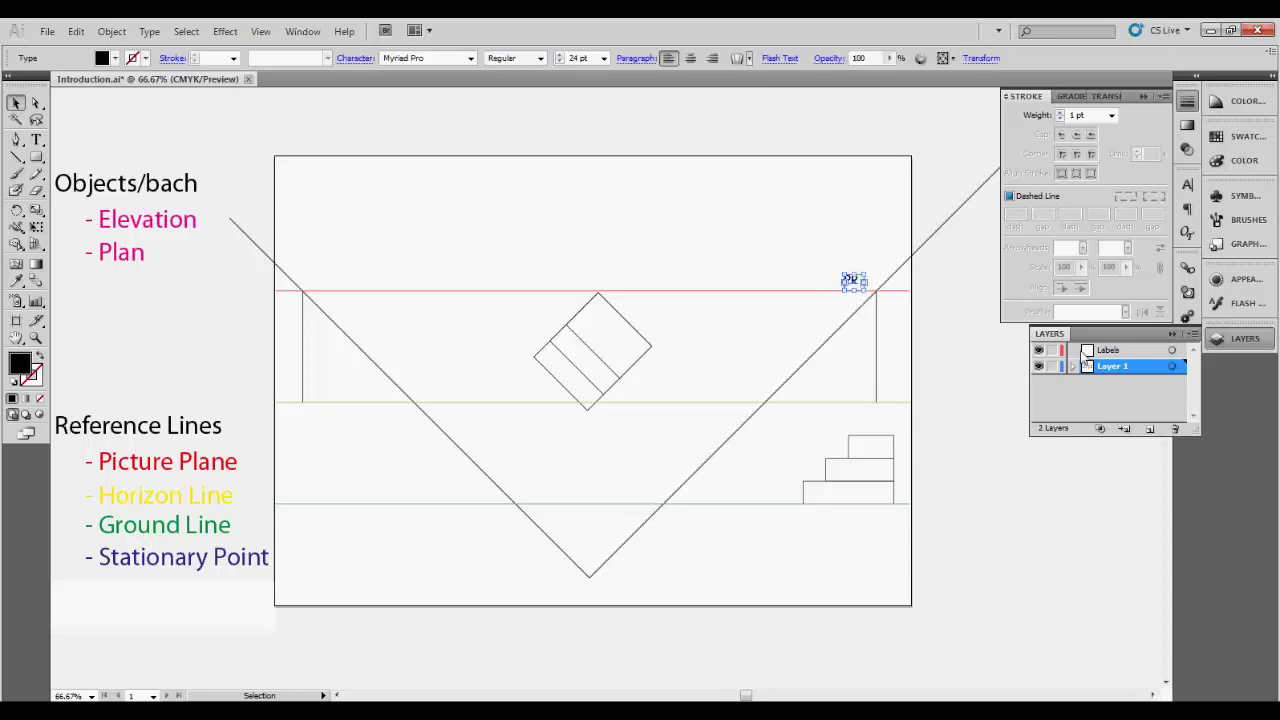
click(1127, 352)
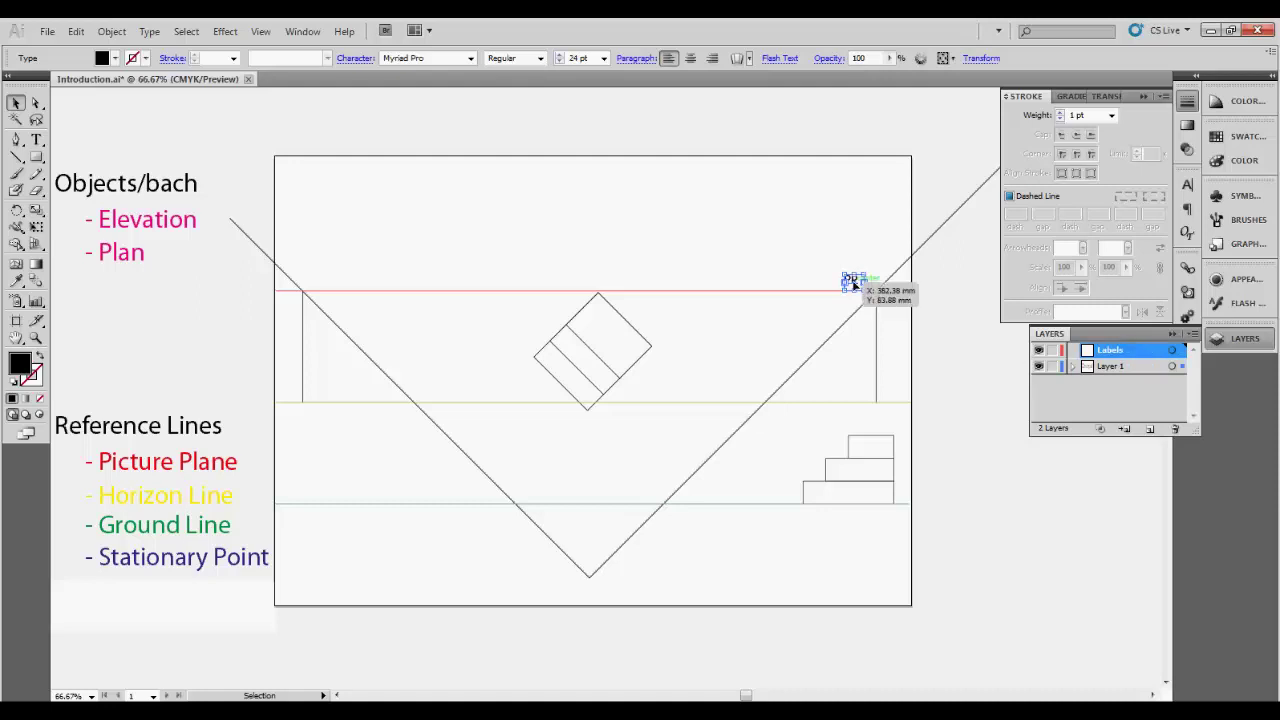
Step: Send the PP label to the Labels layer, deselect it, and toggle that layer's visibility off and on to check it
right_click(853, 284)
mouse_move(942, 440)
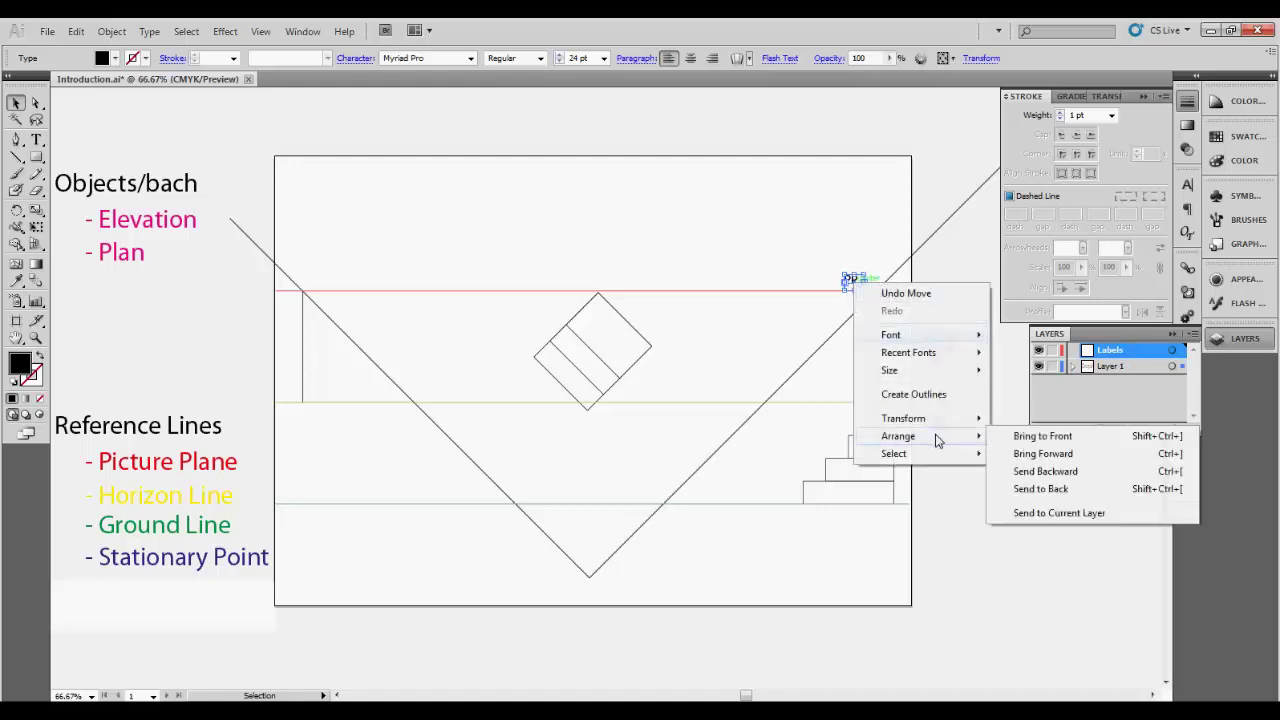
click(1050, 514)
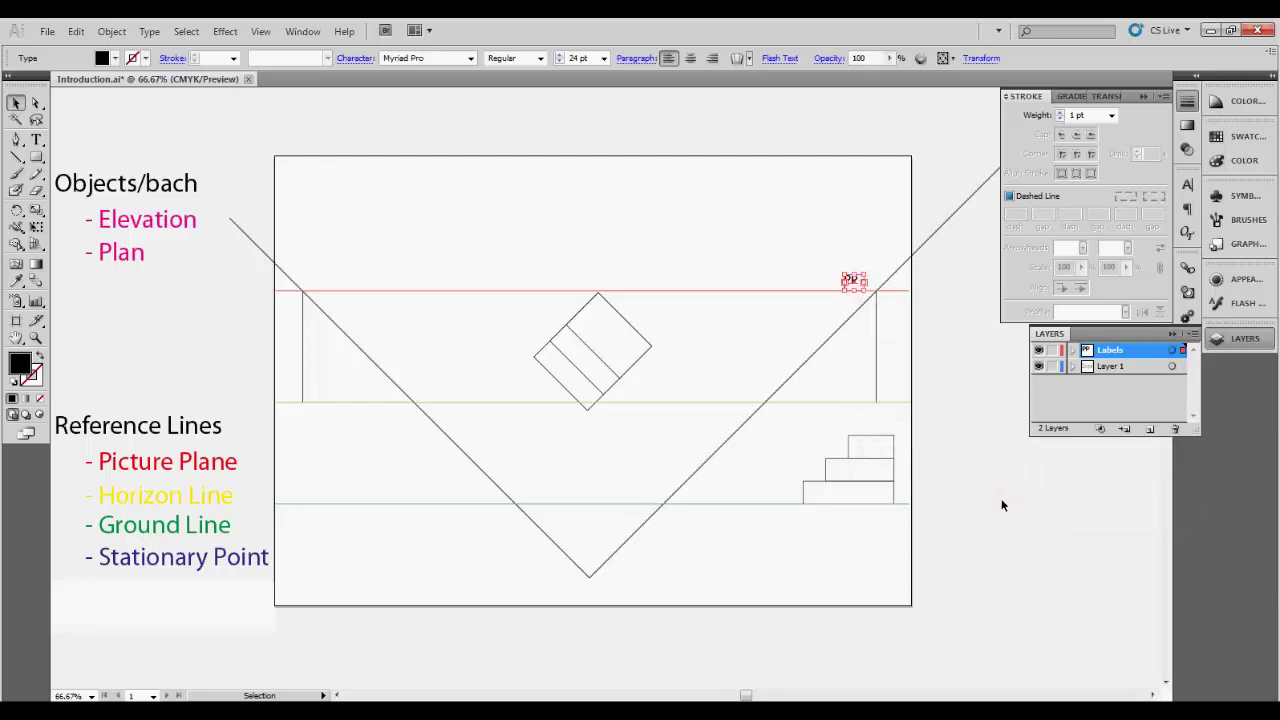
click(782, 250)
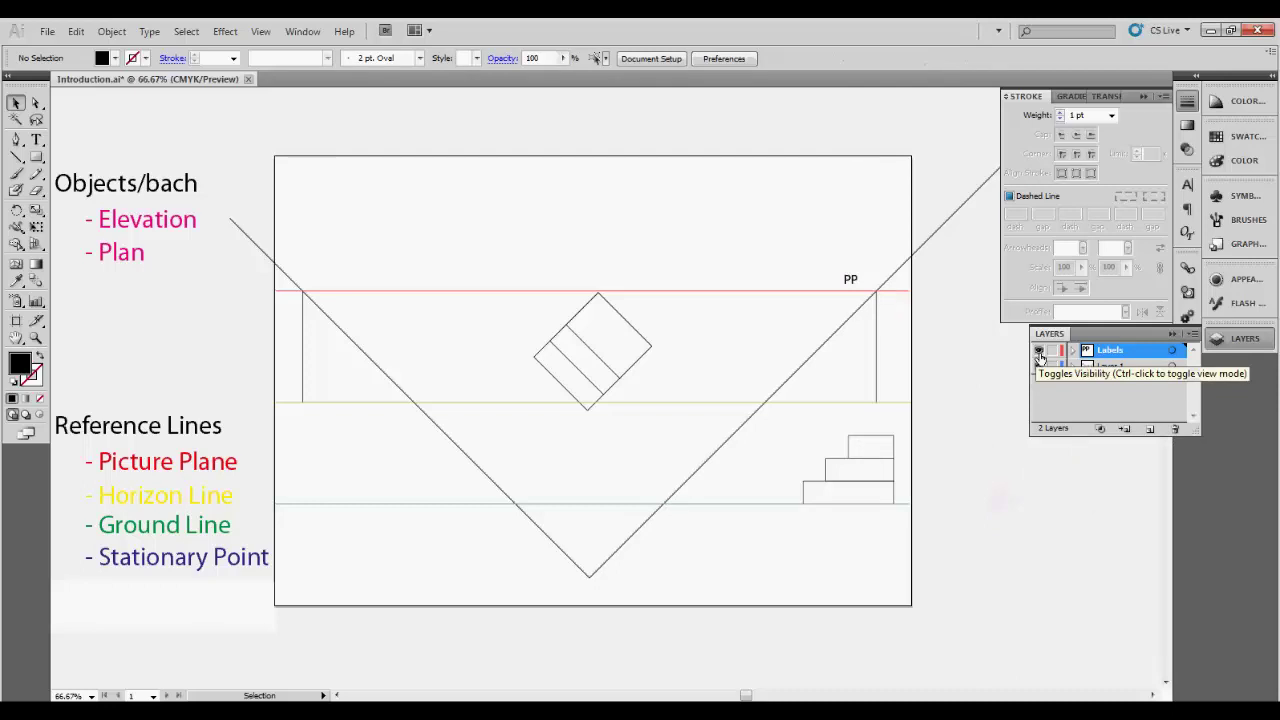
click(1039, 352)
click(1039, 352)
click(1039, 352)
click(1039, 352)
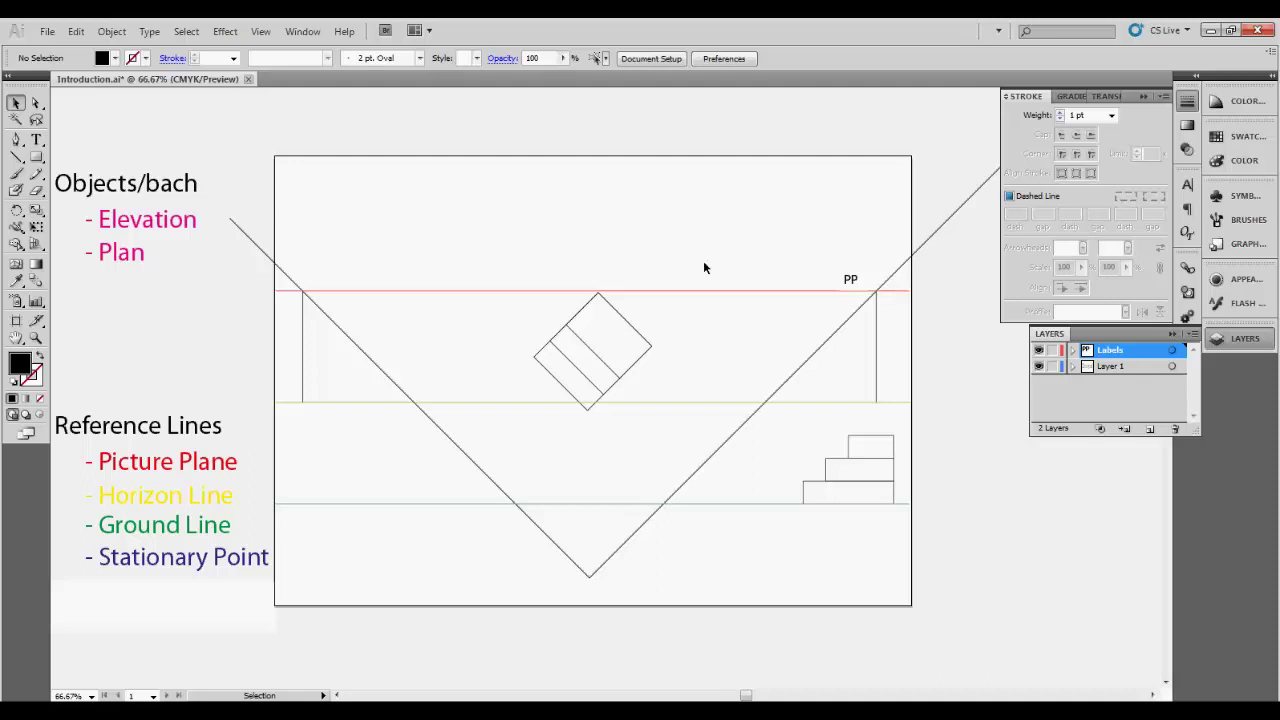
Step: Select the three horizontal lines, both diagonals and both verticals, and create a new layer named Reference Lines
click(728, 502)
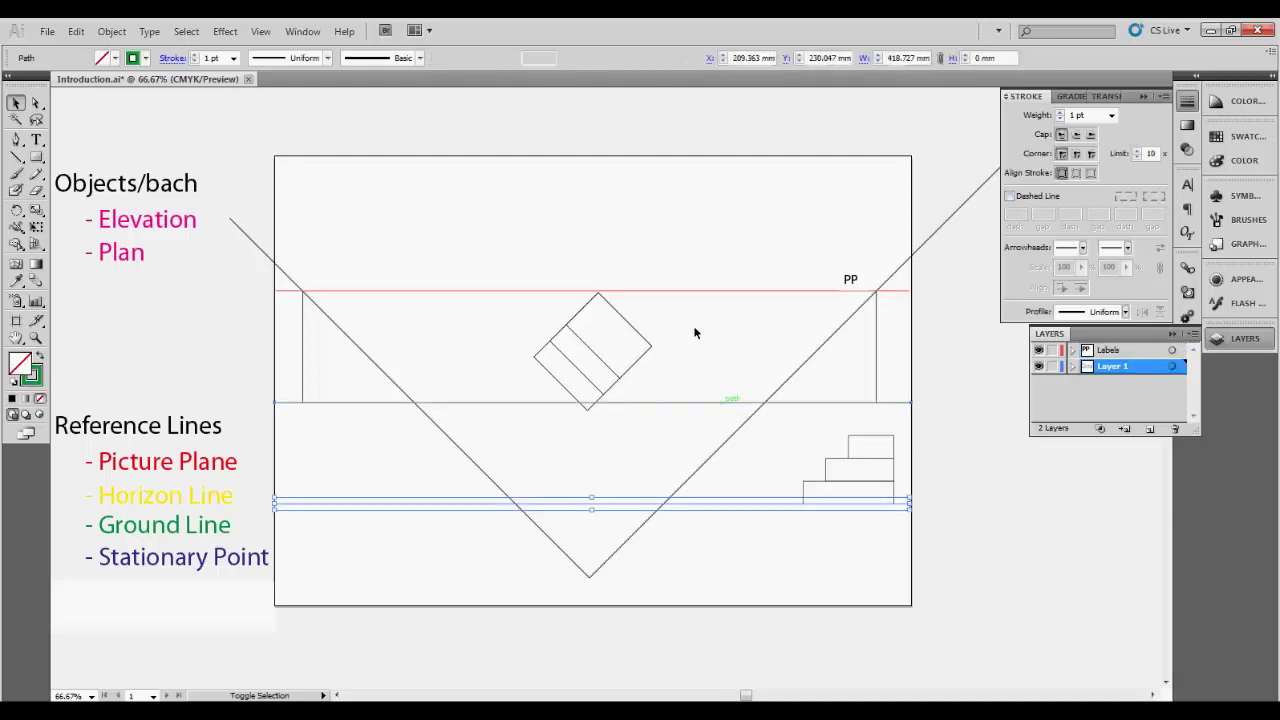
shift+click(704, 291)
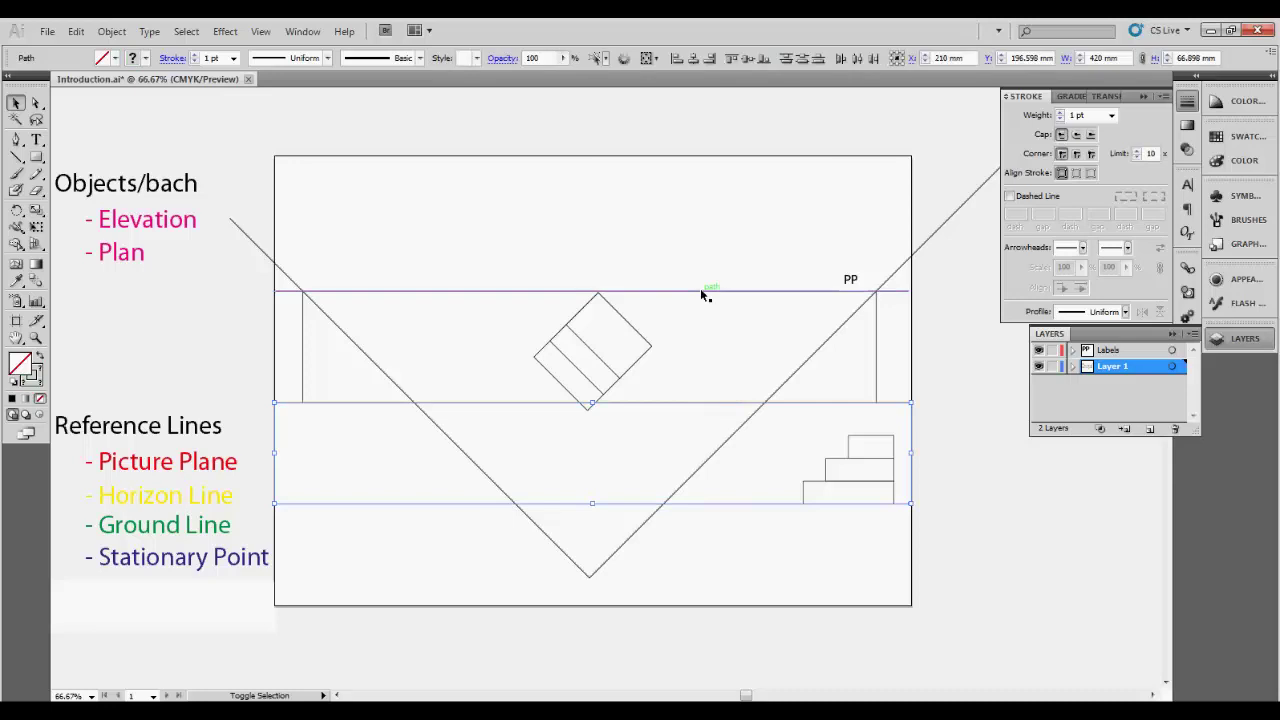
shift+click(633, 543)
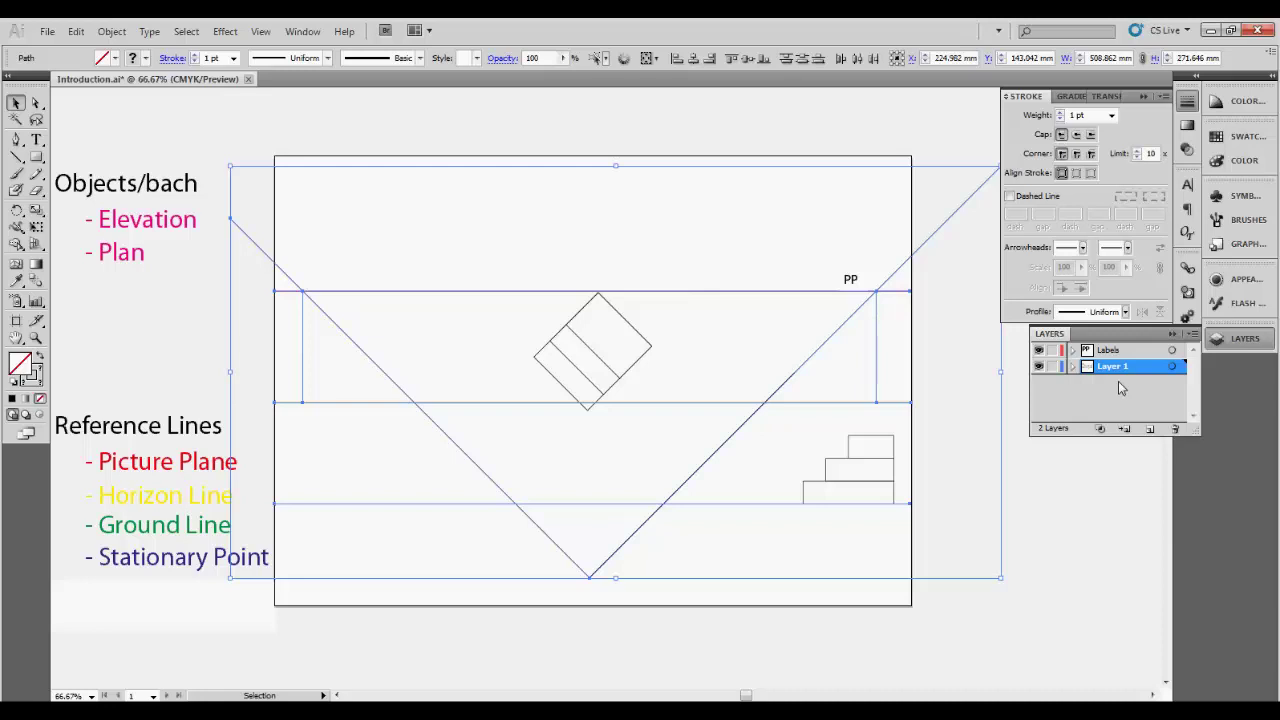
click(1151, 429)
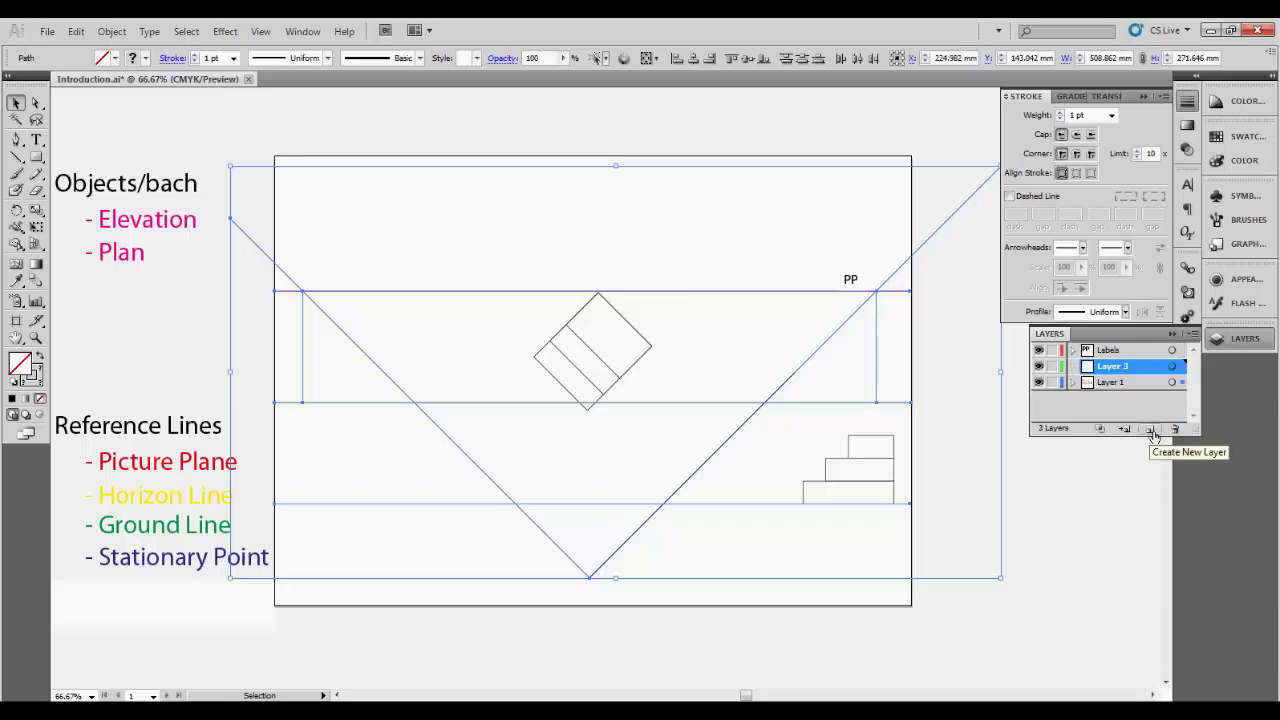
double_click(1133, 368)
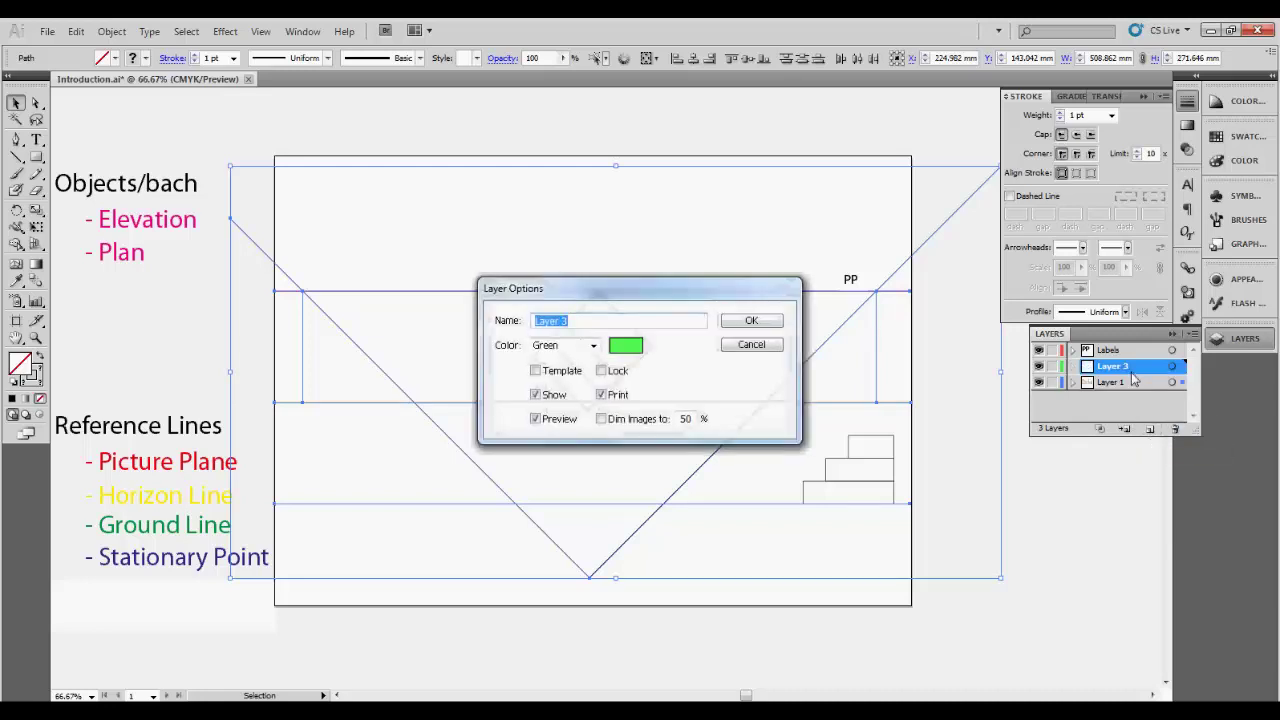
text(Refer)
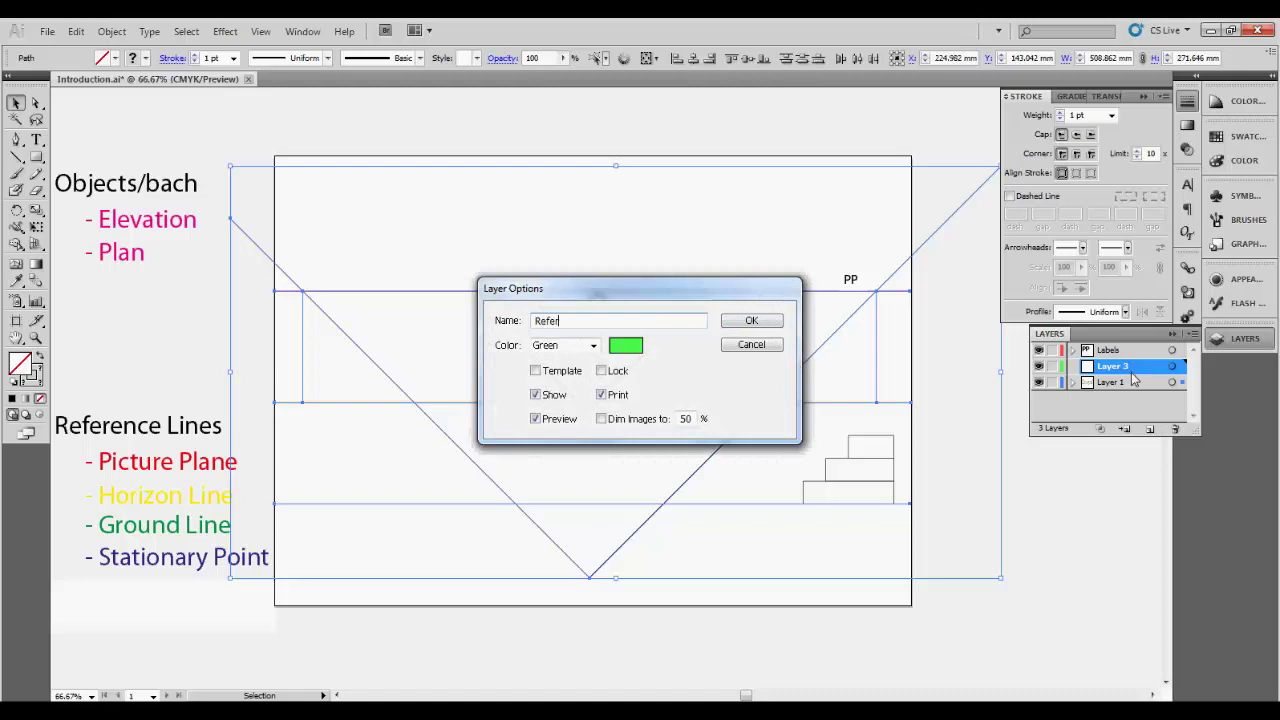
text(ence Lines)
key(Return)
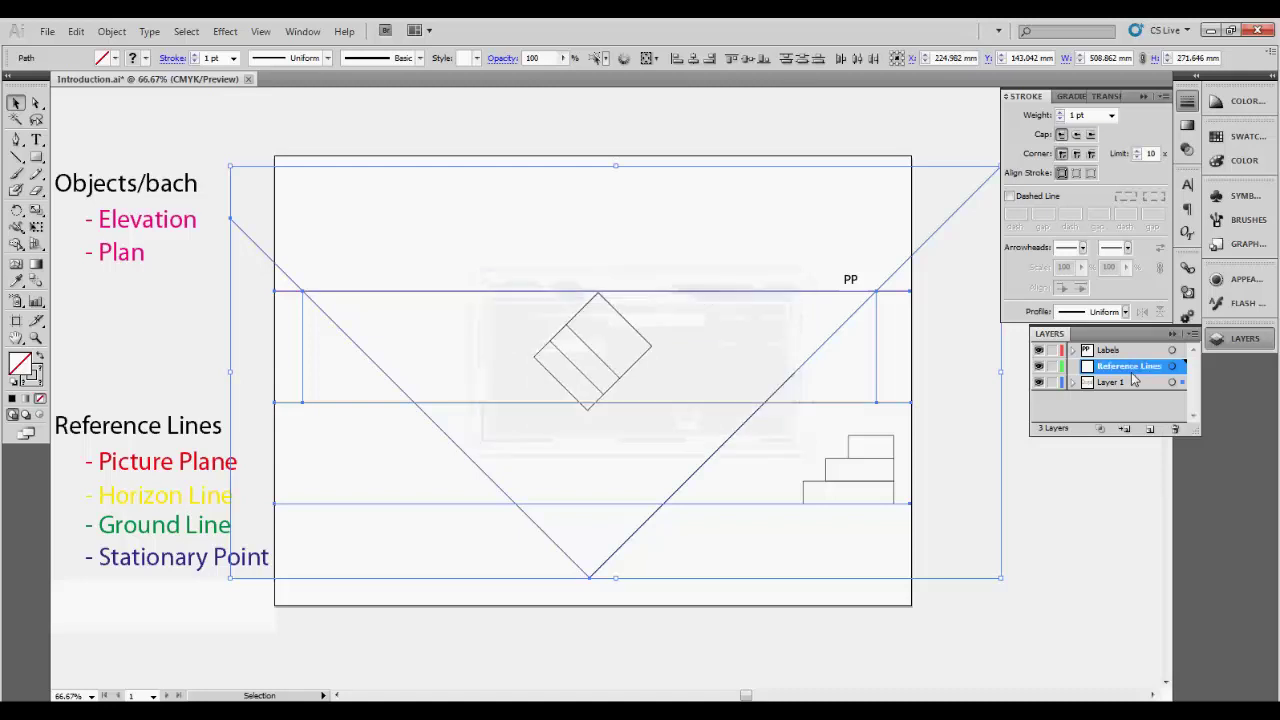
Step: Send the selected lines to the Reference Lines layer, and toggle its visibility off and on to check them
right_click(766, 402)
mouse_move(838, 618)
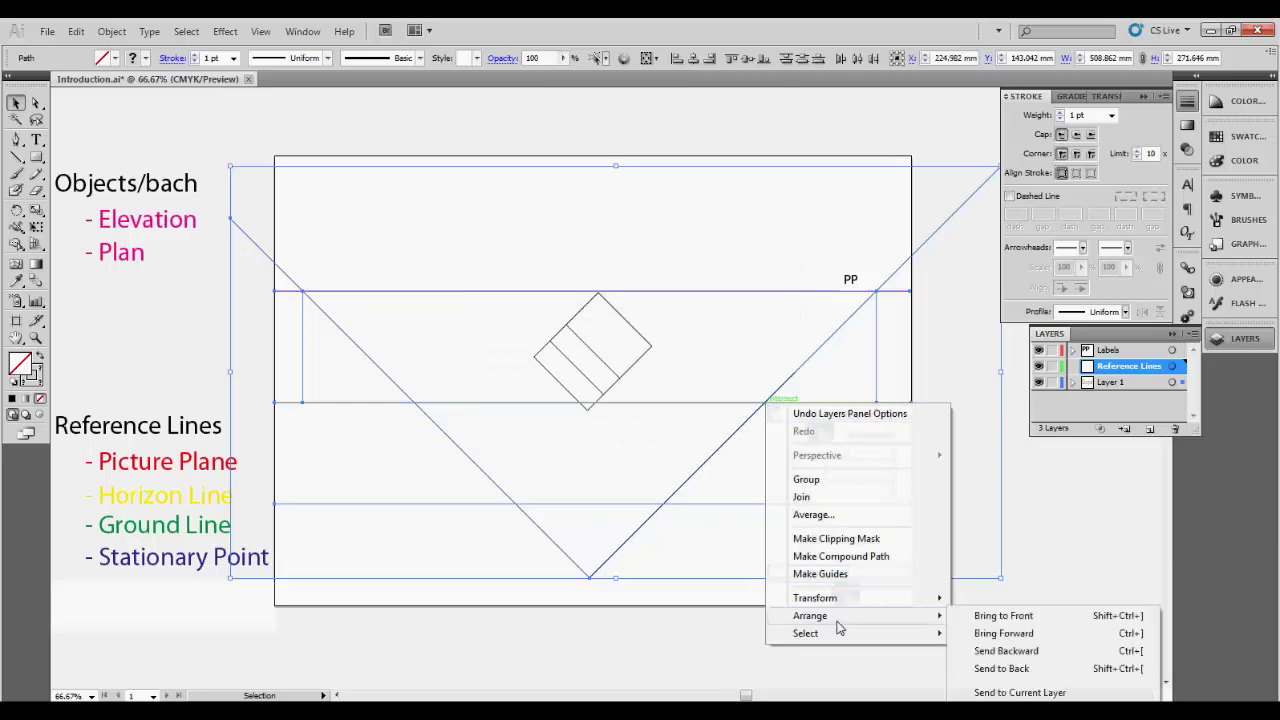
click(1036, 694)
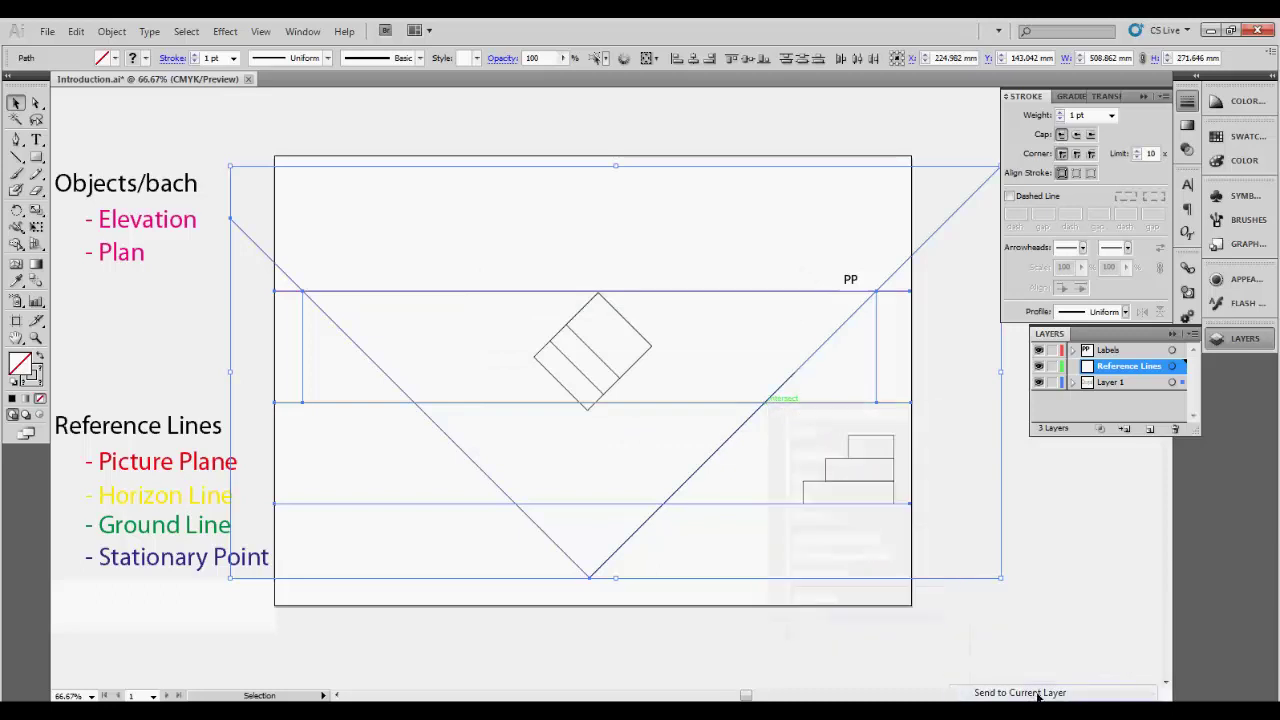
click(1075, 596)
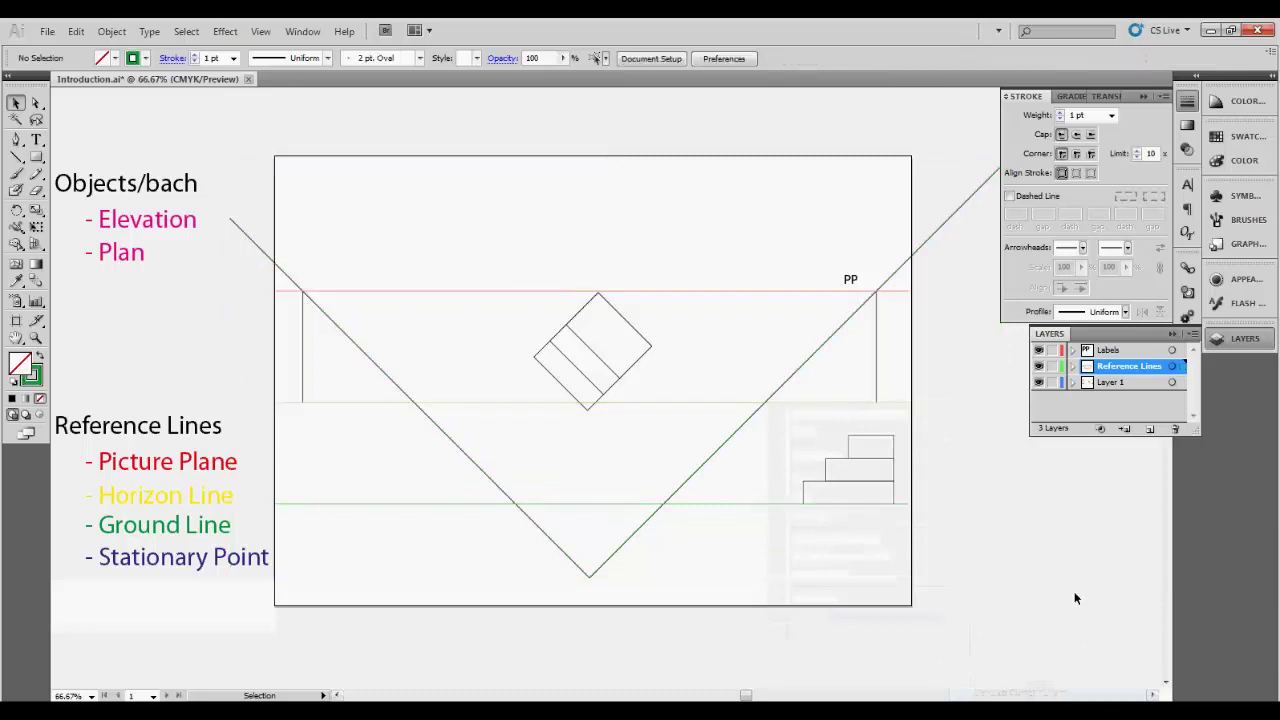
click(1039, 367)
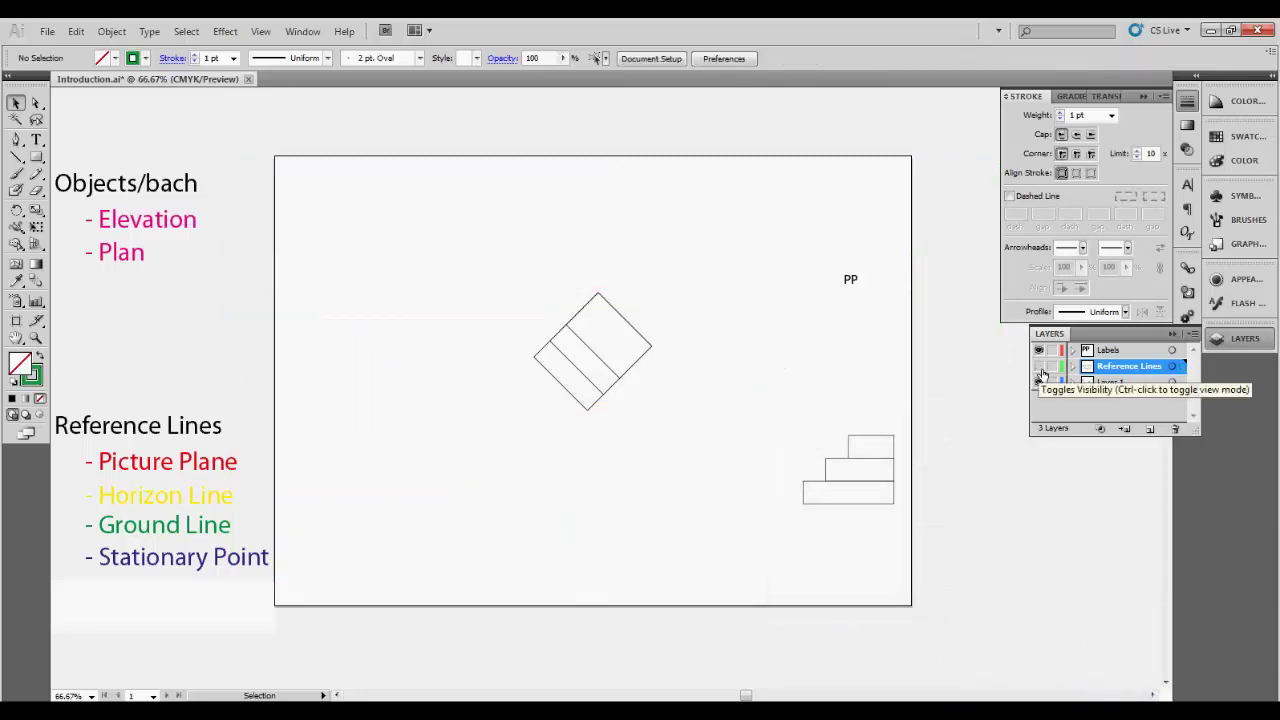
click(1040, 370)
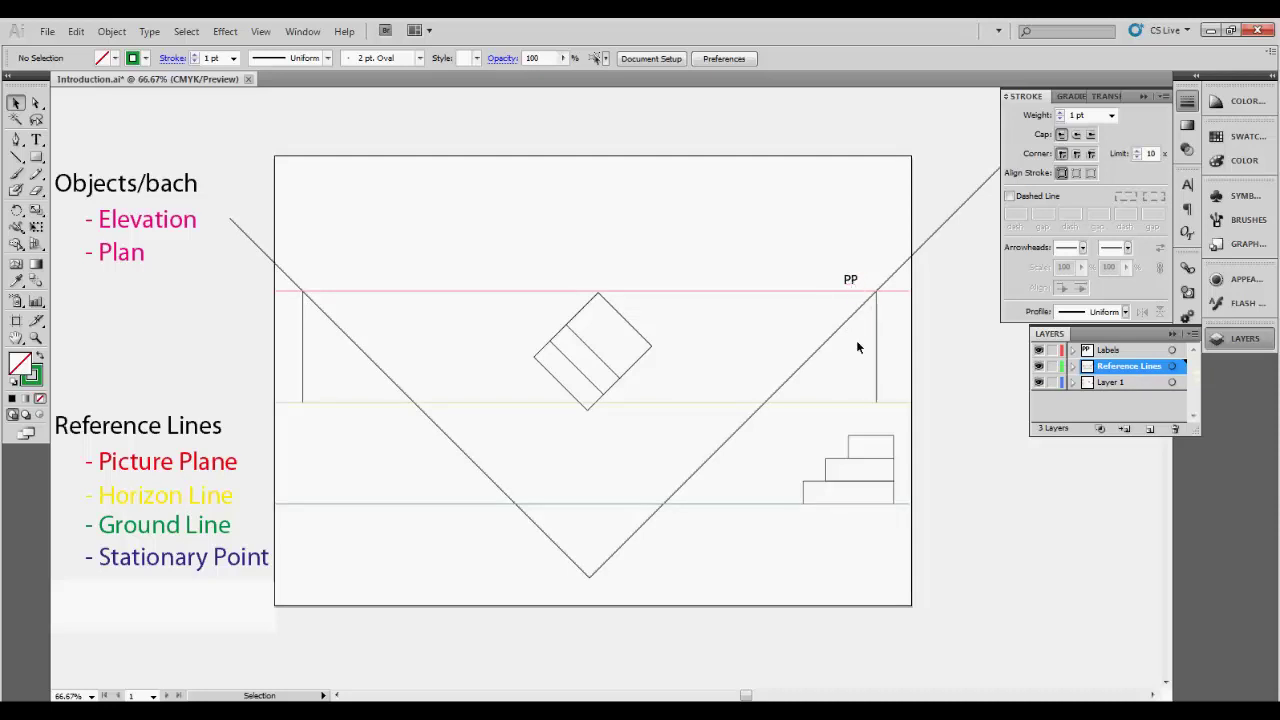
key(alt+Tab)
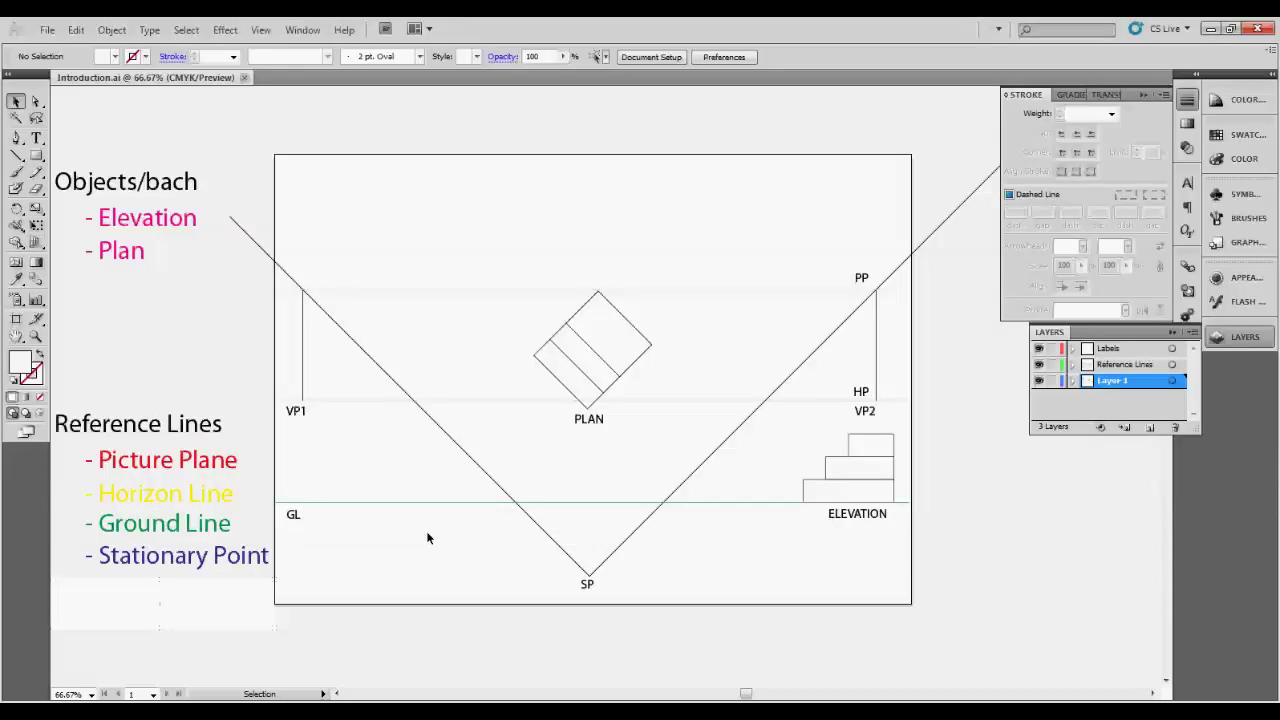
click(255, 619)
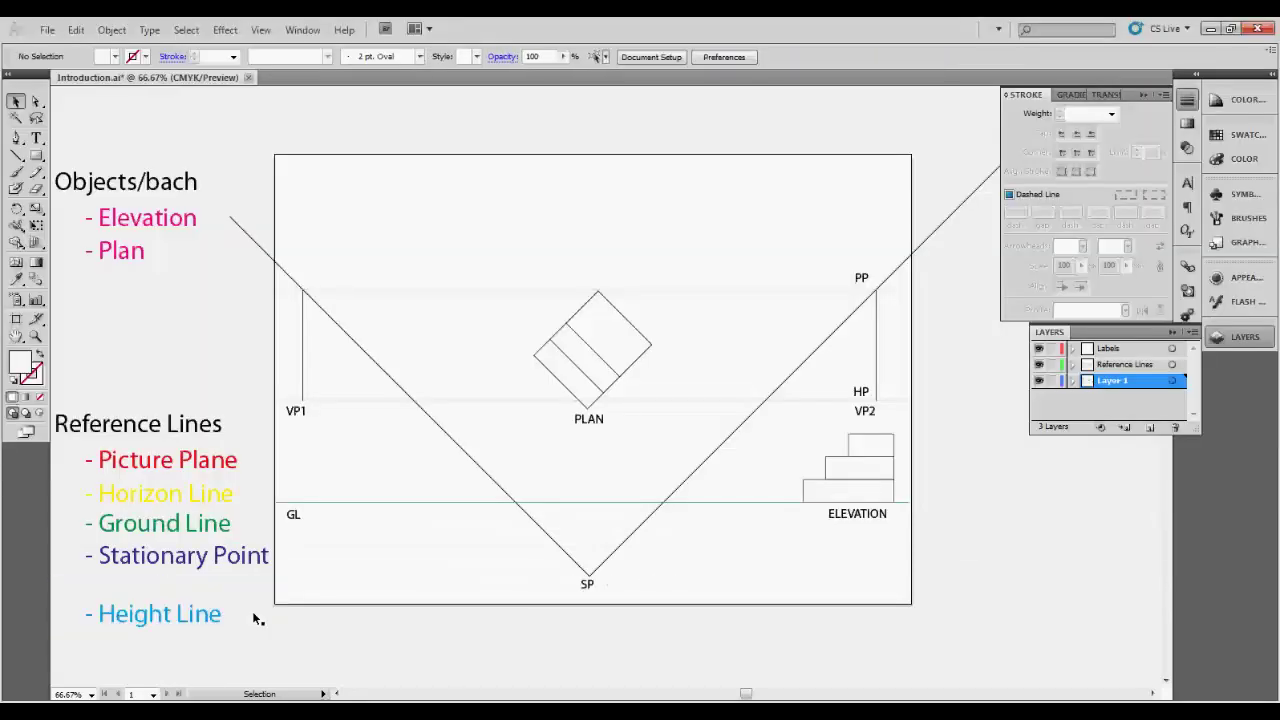